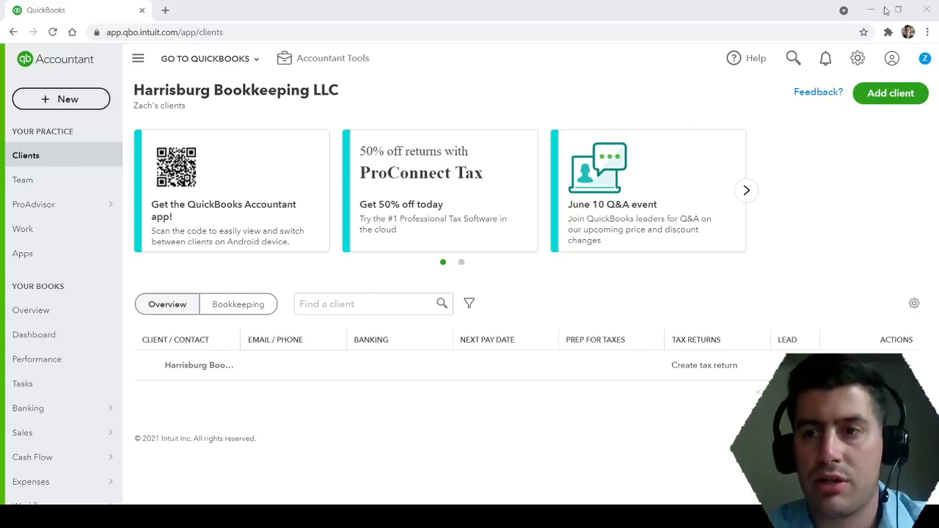
Create a new journal entry and set its journal date to 06/01/2021.
click(882, 14)
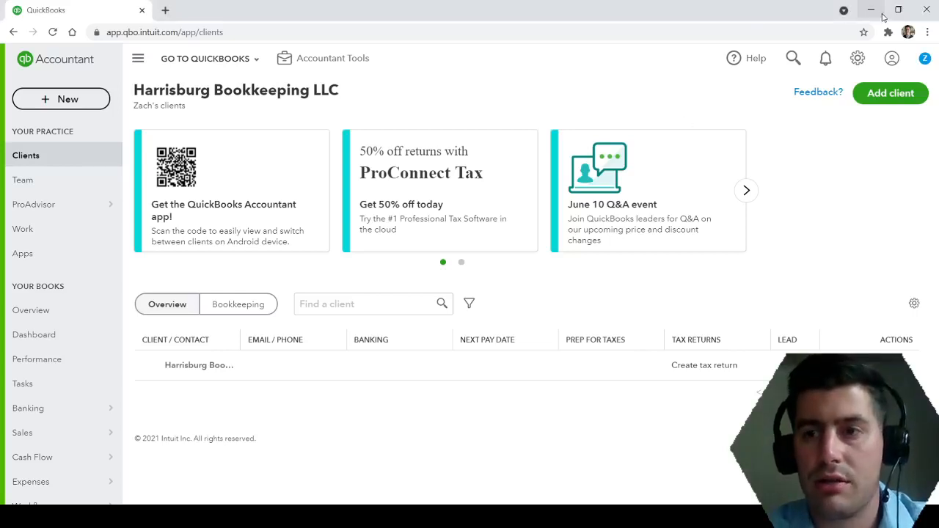
click(62, 106)
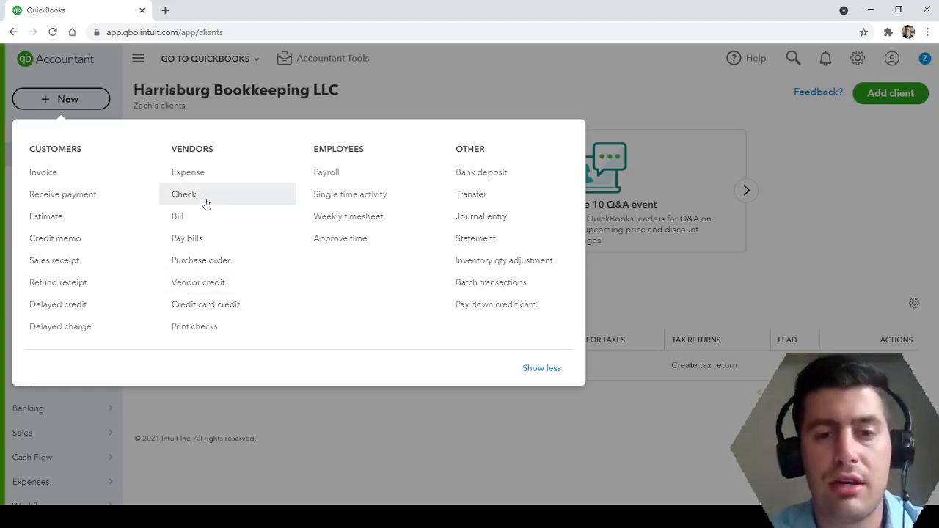
click(506, 220)
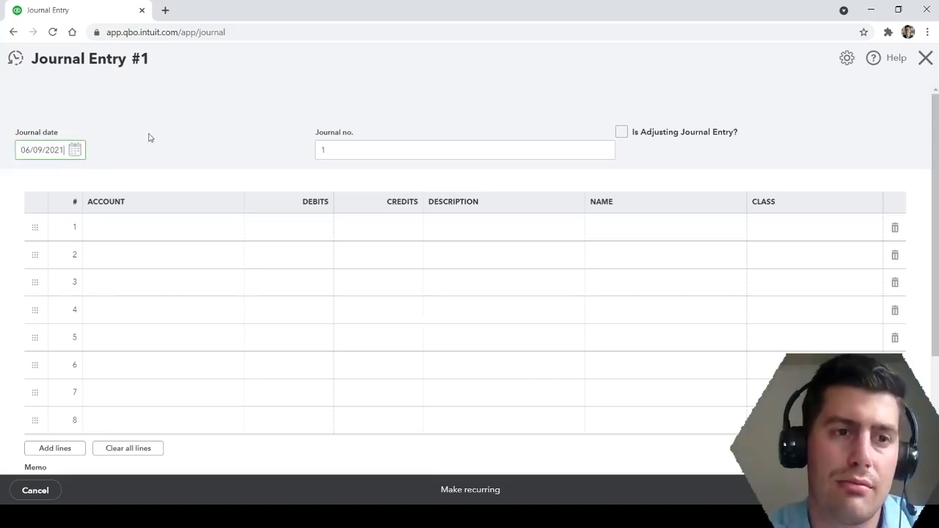
click(76, 152)
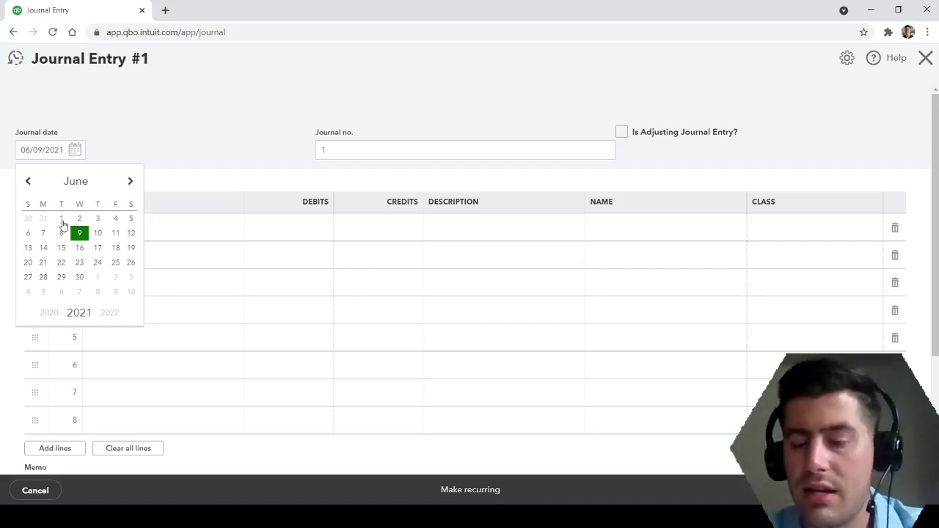
click(63, 222)
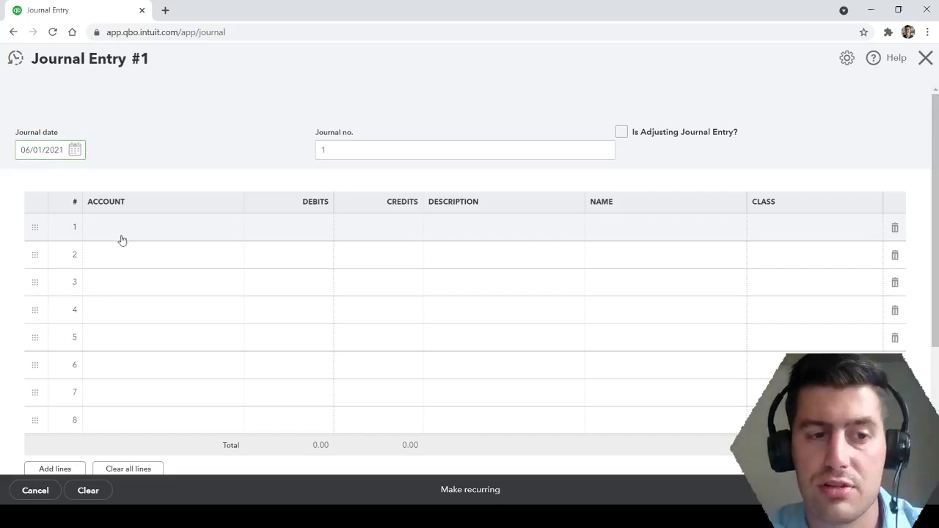
click(187, 159)
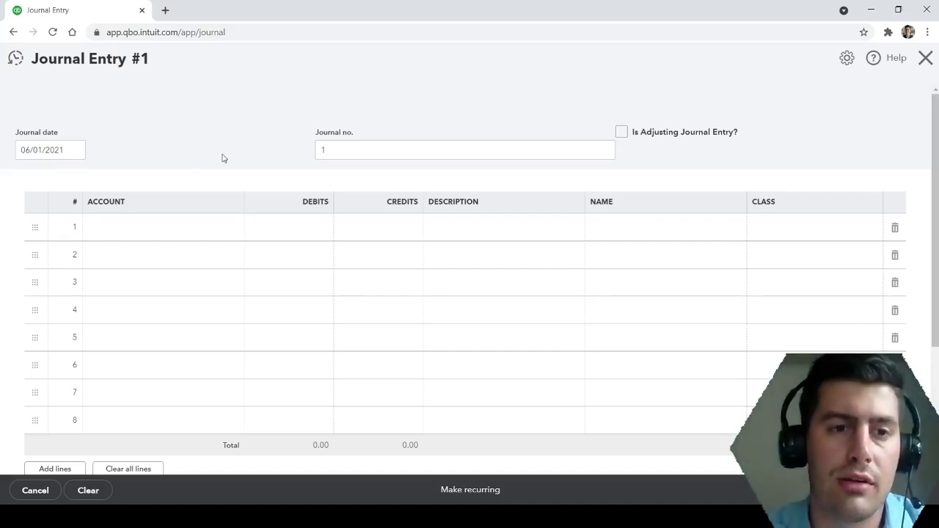
Replace the journal number with "Mortgage 1".
click(187, 231)
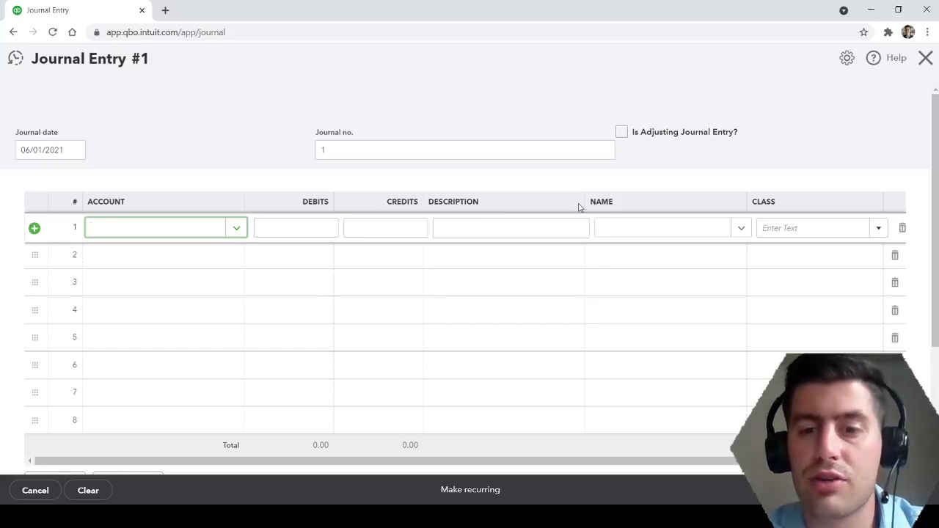
click(362, 149)
key(BackSpace)
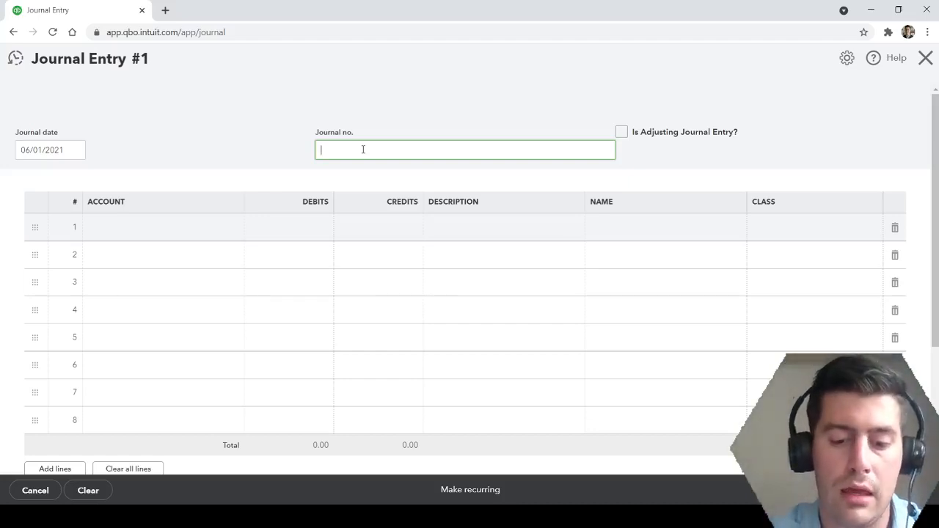
text(Mort)
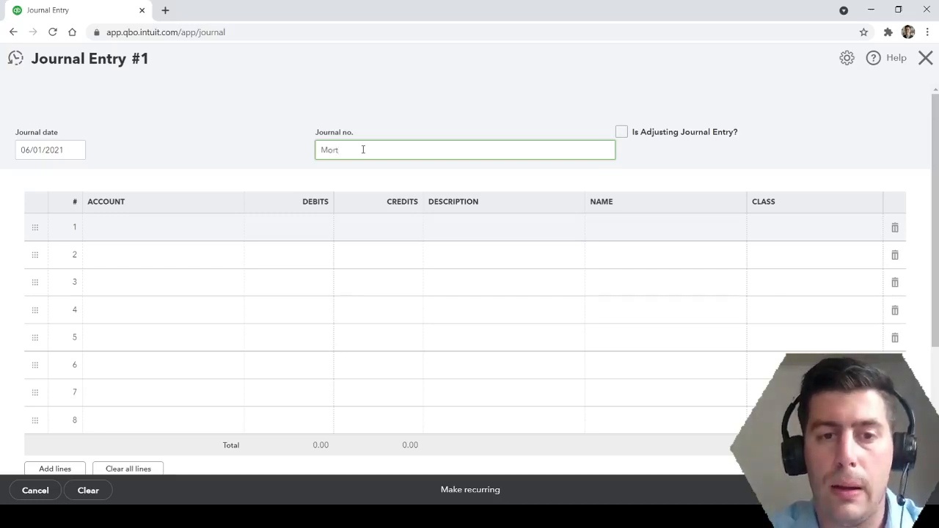
text(gage 1)
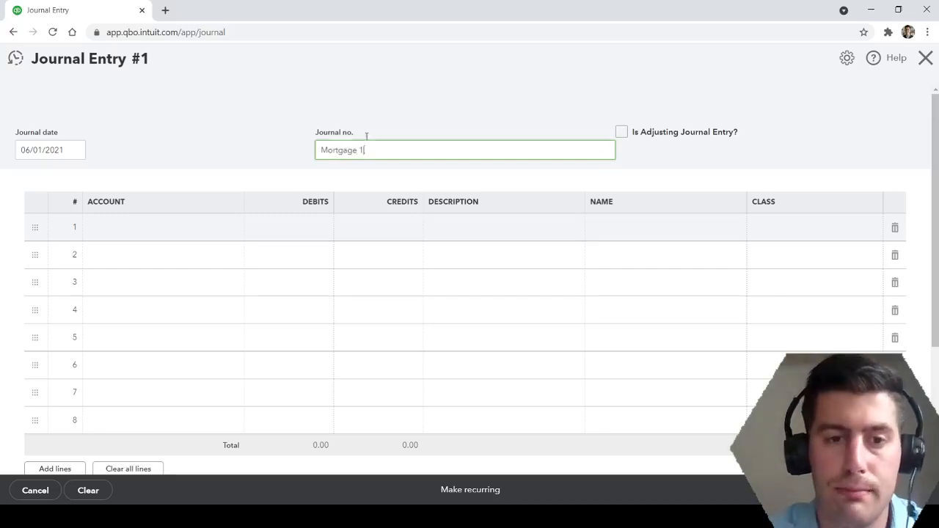
click(241, 150)
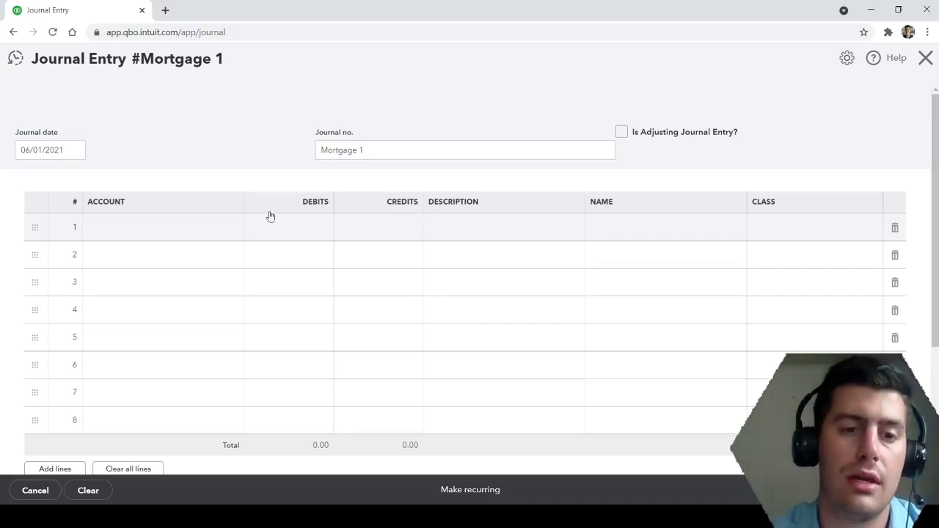
Look through the accounts available for the first two journal lines to check for a suitable property or mortgage account.
click(163, 231)
click(238, 231)
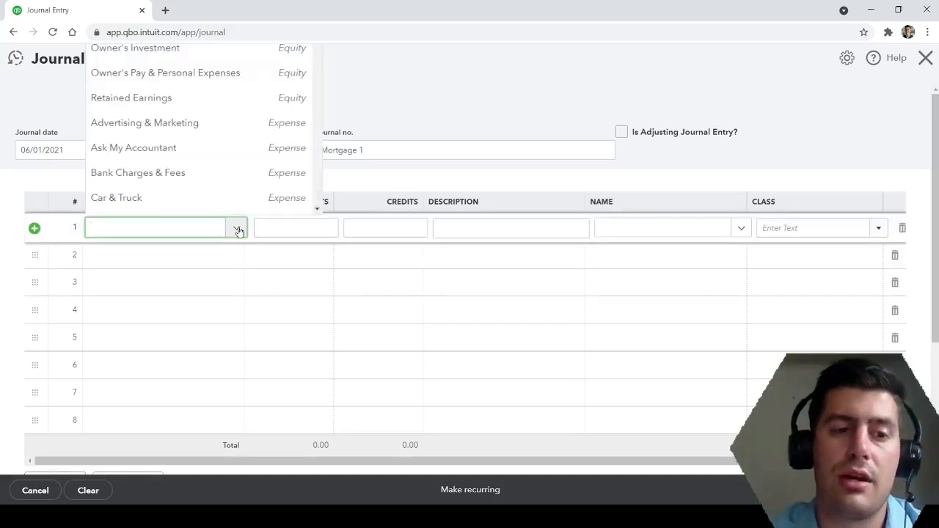
scroll(233, 163, down, 6)
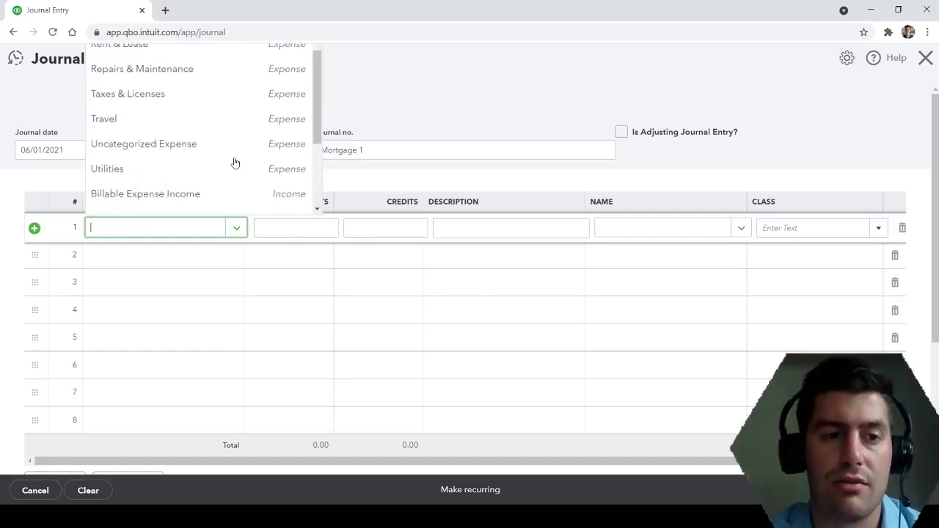
scroll(233, 163, up, 6)
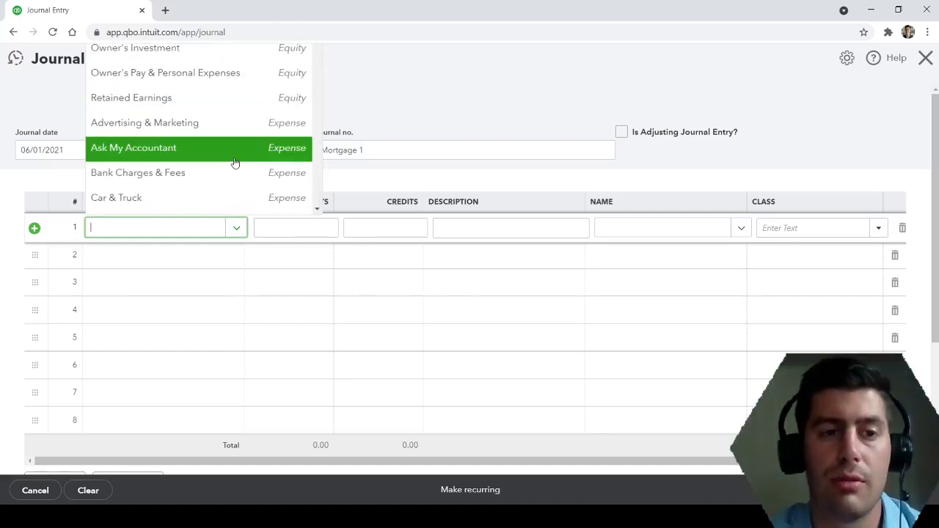
click(413, 109)
click(226, 258)
click(234, 258)
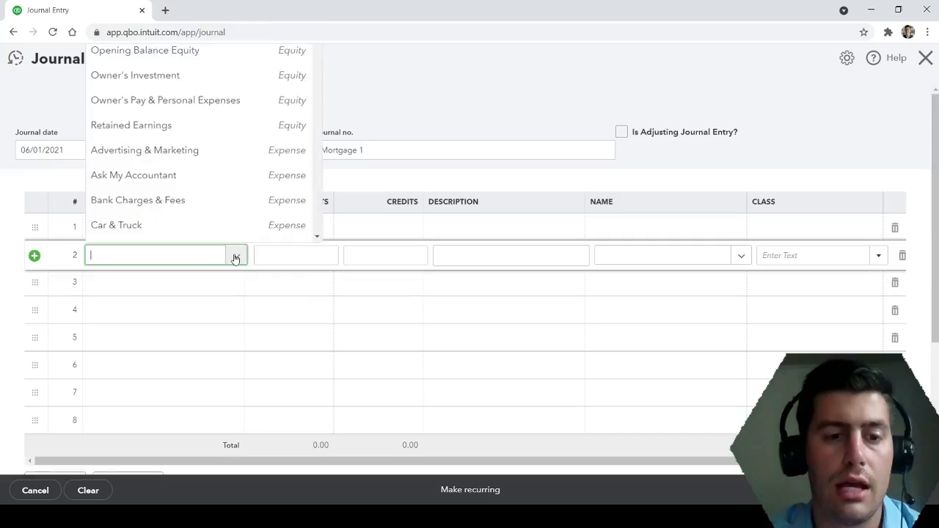
scroll(218, 138, down, 8)
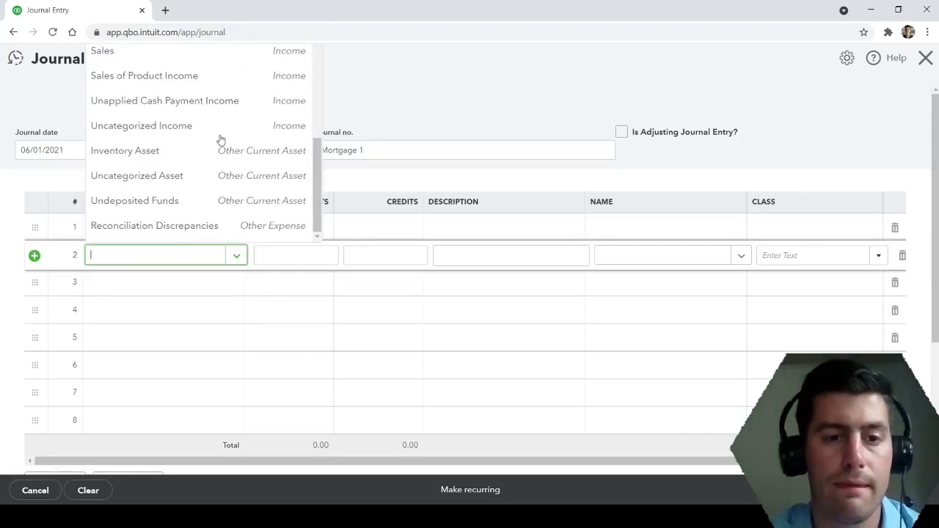
scroll(220, 140, up, 10)
click(375, 102)
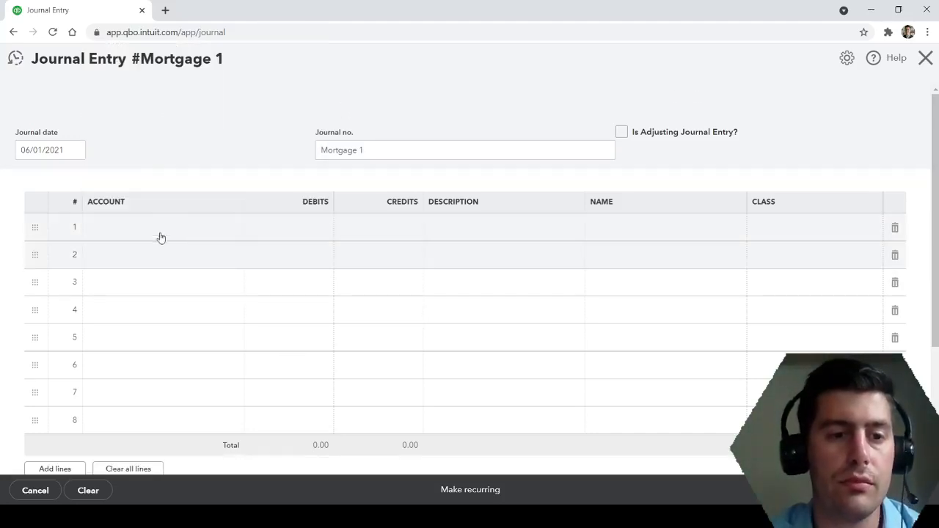
Start a new account from the first journal line, named after the property's street address.
click(165, 230)
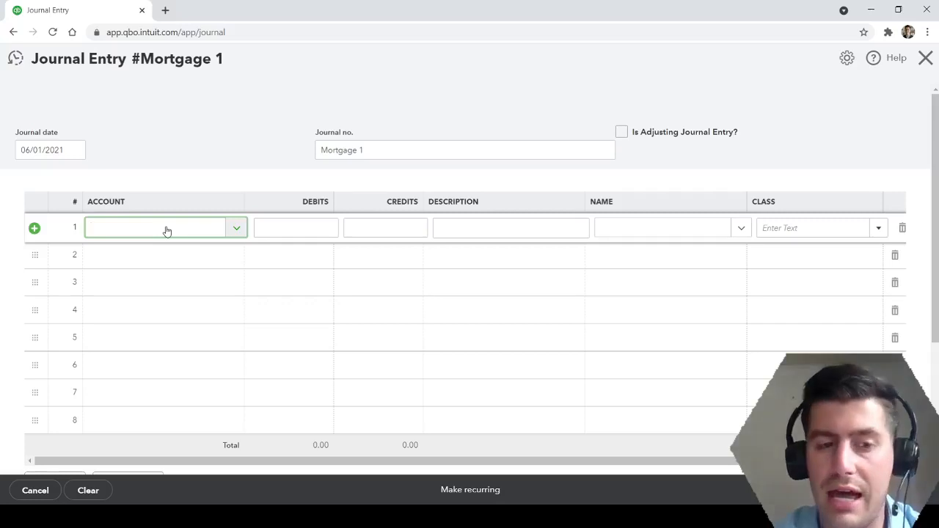
text(1 Main St)
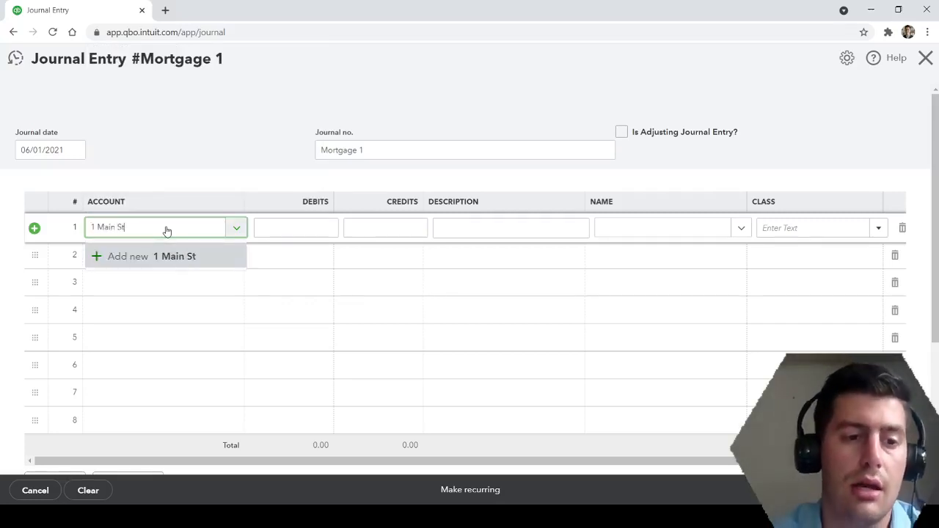
click(170, 258)
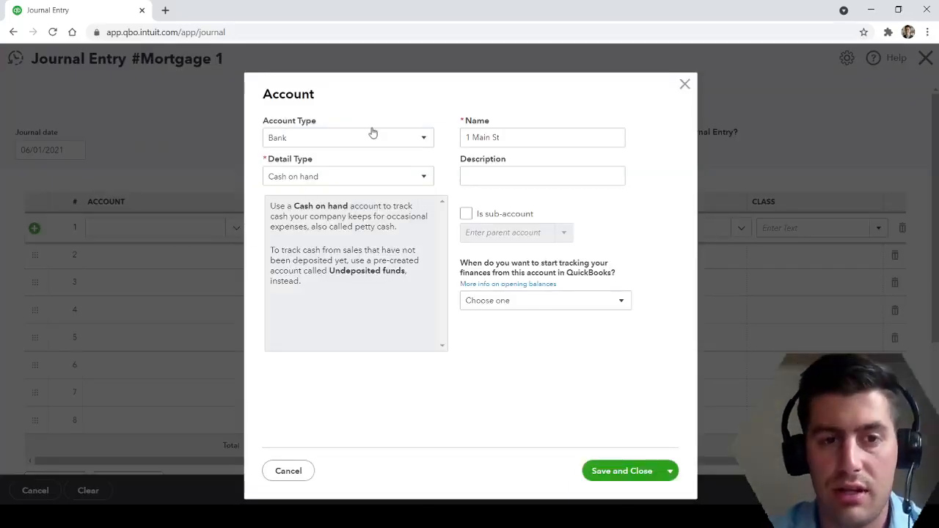
click(418, 517)
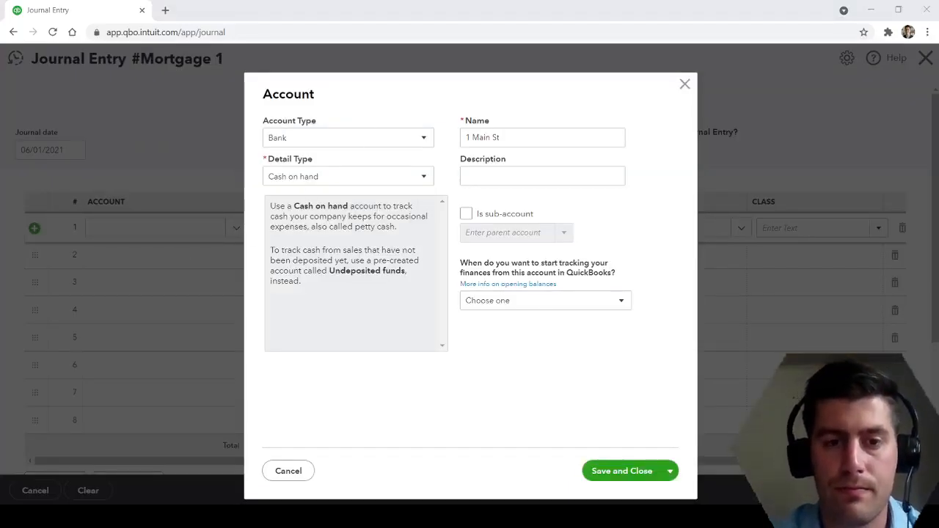
Set the new account's type to Fixed Assets and its detail type to Buildings.
click(424, 146)
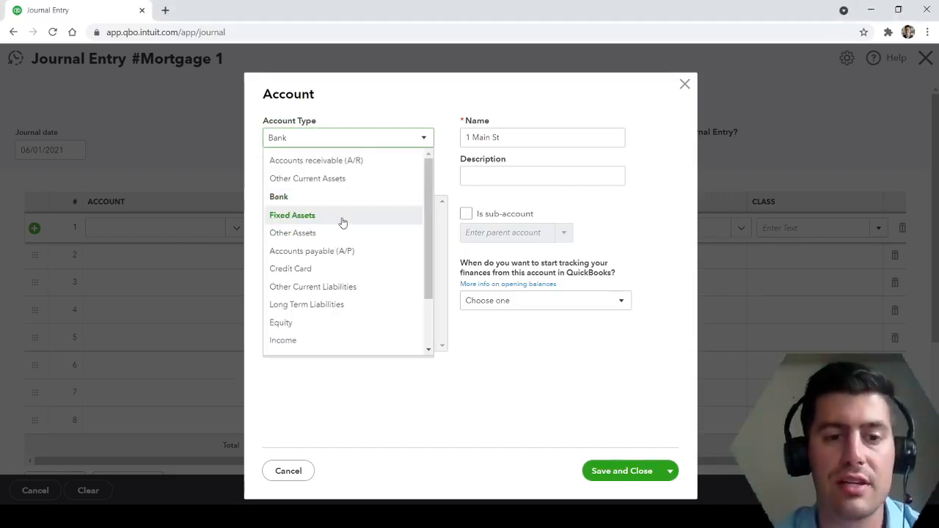
click(342, 220)
click(421, 178)
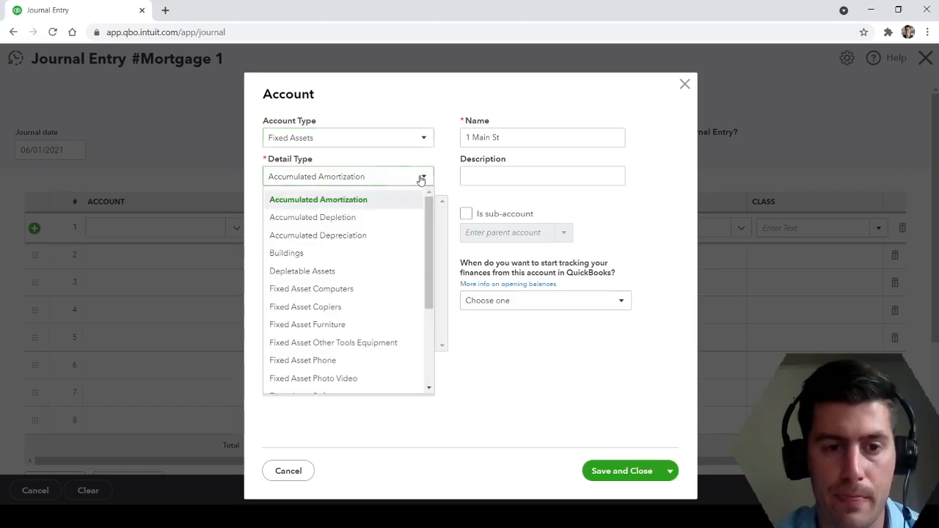
scroll(346, 278, down, 3)
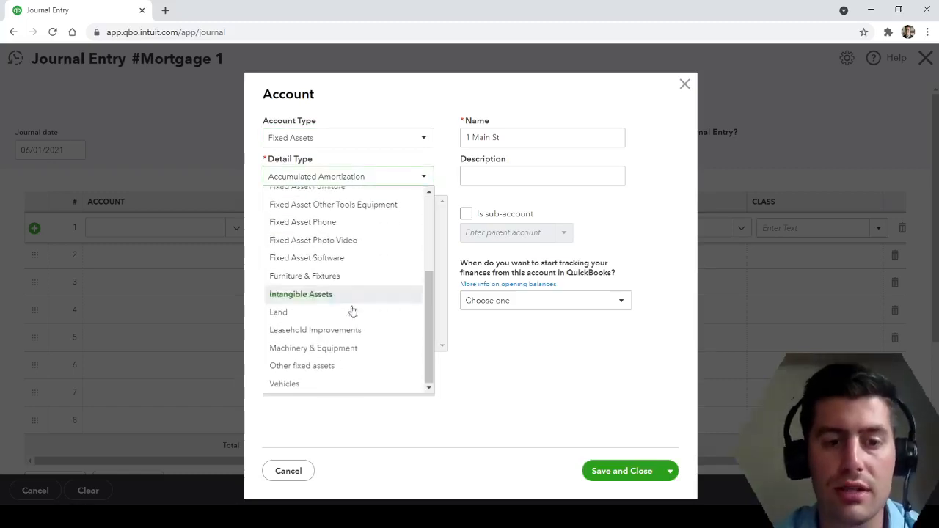
scroll(366, 356, up, 5)
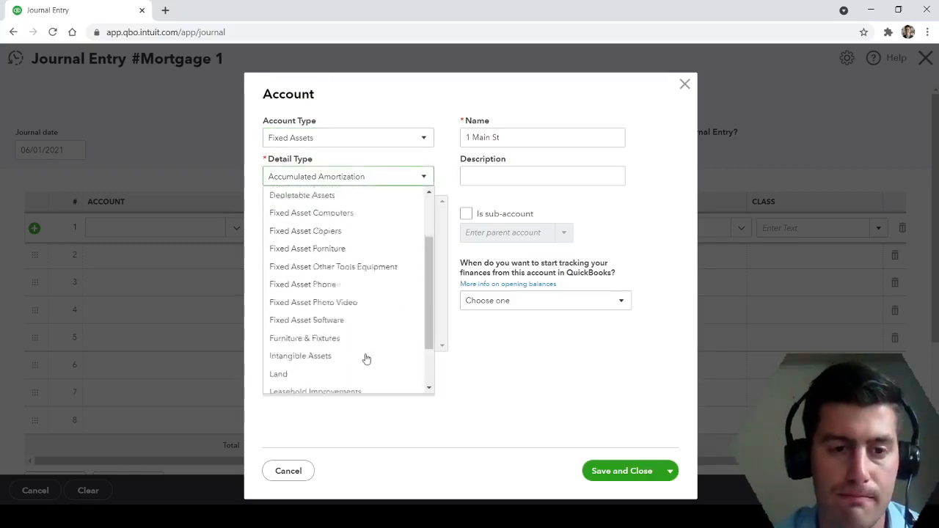
click(329, 253)
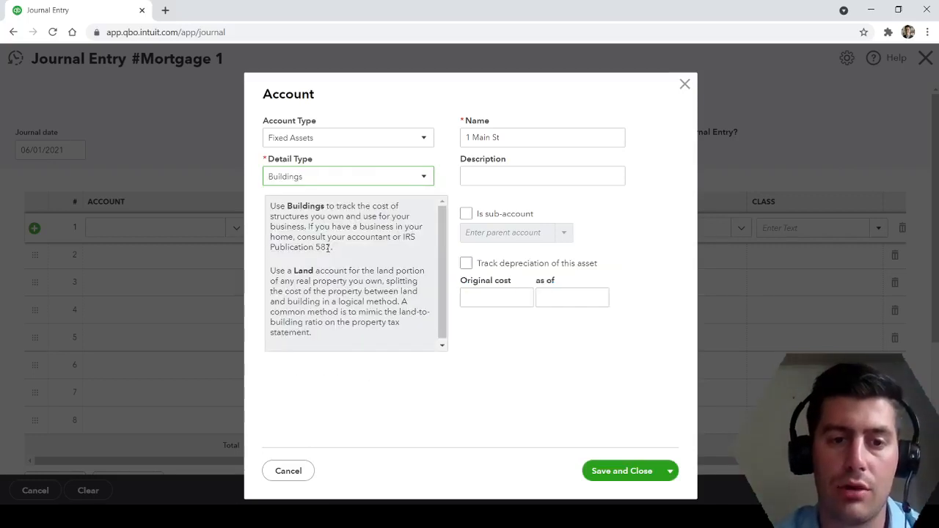
click(512, 137)
click(513, 137)
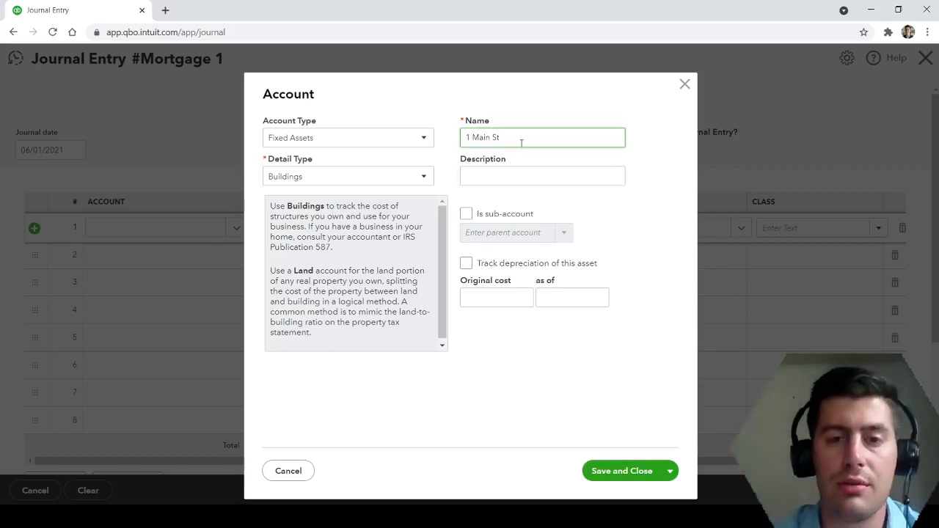
click(467, 213)
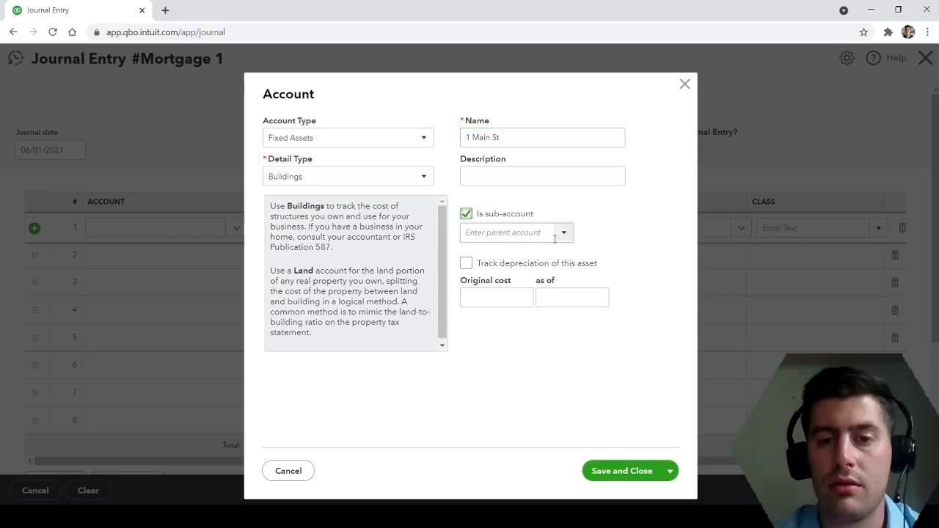
click(564, 234)
scroll(564, 341, down, 6)
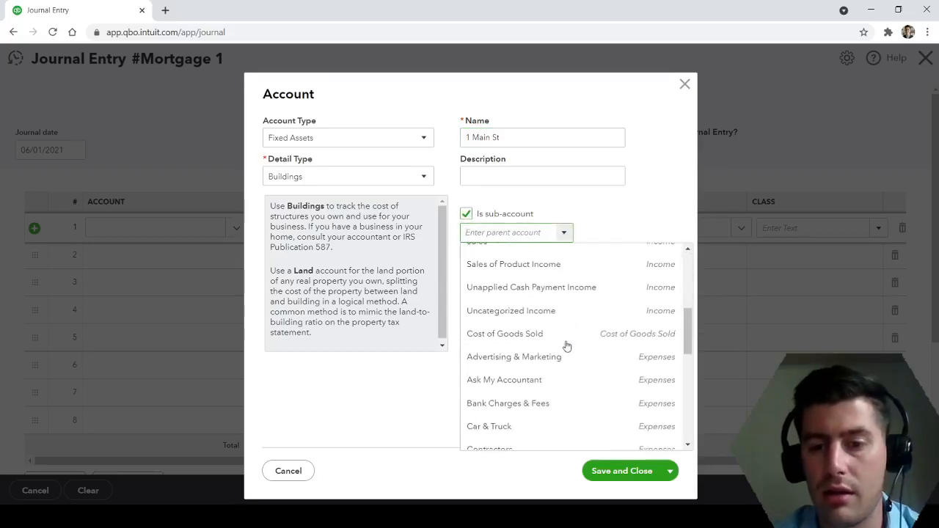
scroll(565, 345, down, 3)
scroll(564, 345, up, 6)
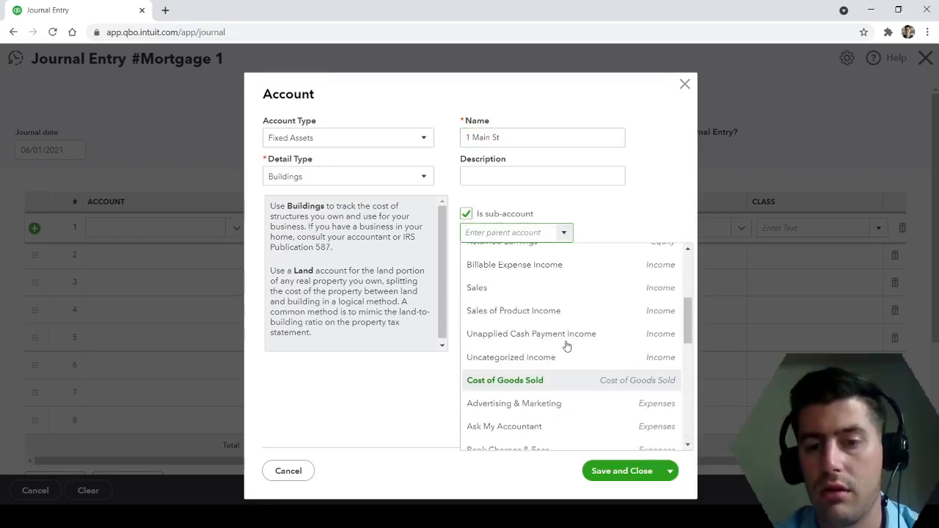
scroll(556, 377, up, 3)
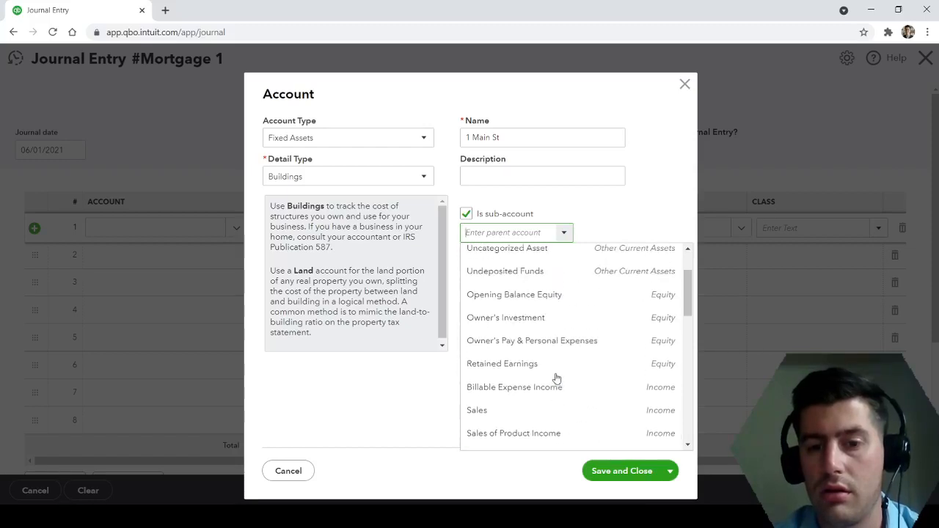
scroll(562, 383, up, 1)
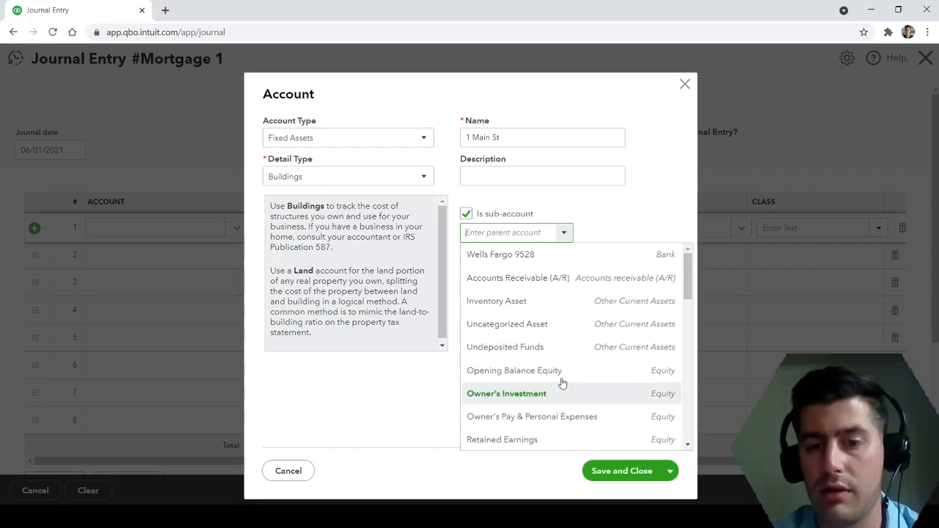
scroll(561, 383, down, 3)
click(662, 197)
click(465, 214)
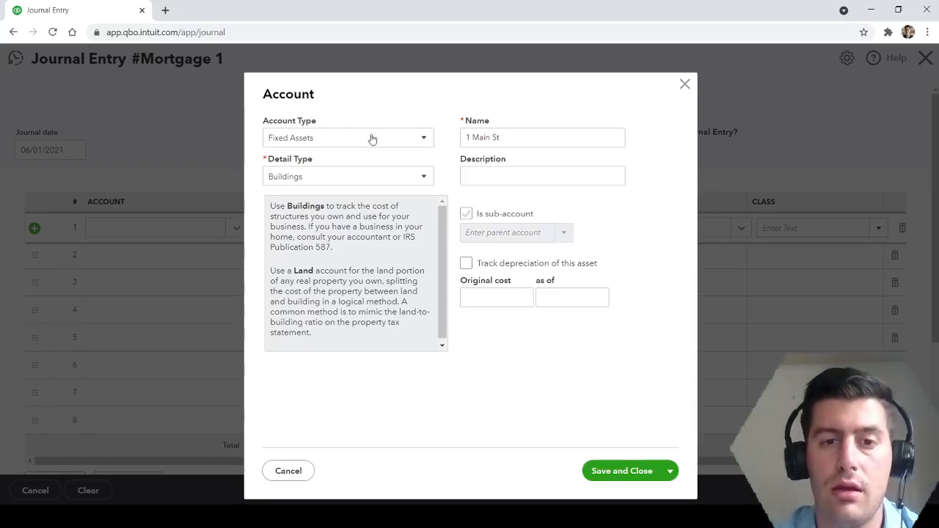
click(423, 141)
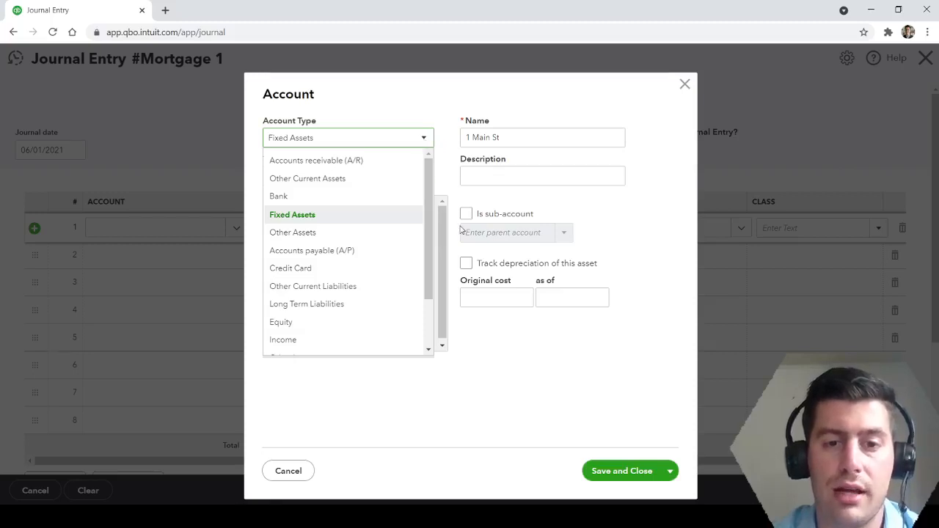
click(311, 215)
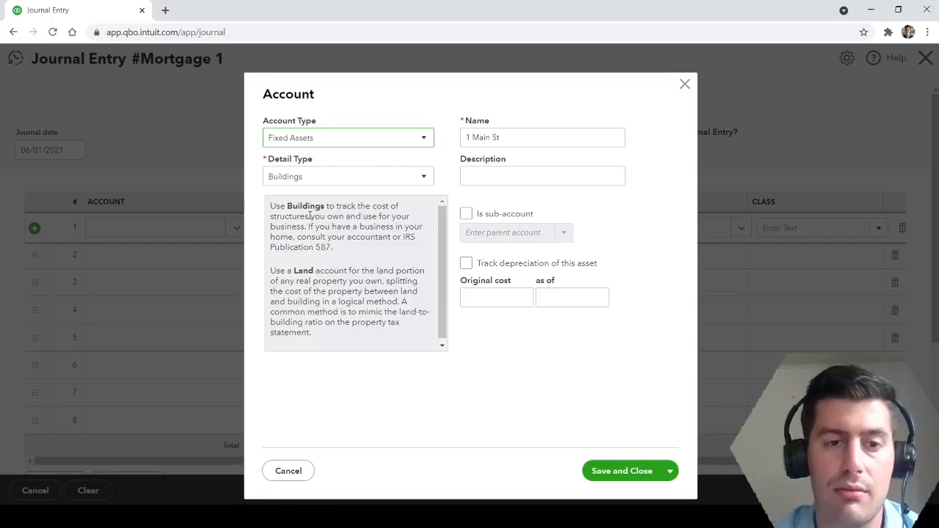
Keep Buildings as the detail type, retain the account name, and save the new fixed-asset account.
click(424, 185)
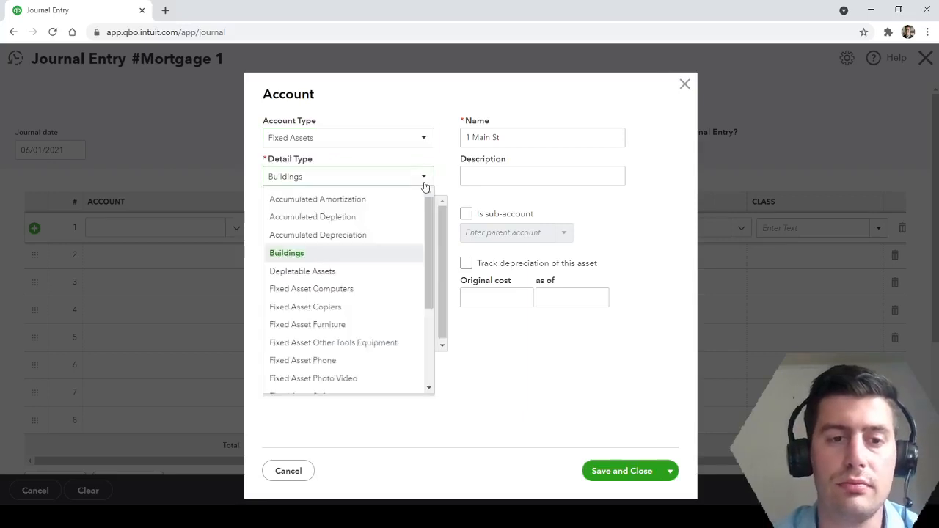
click(328, 261)
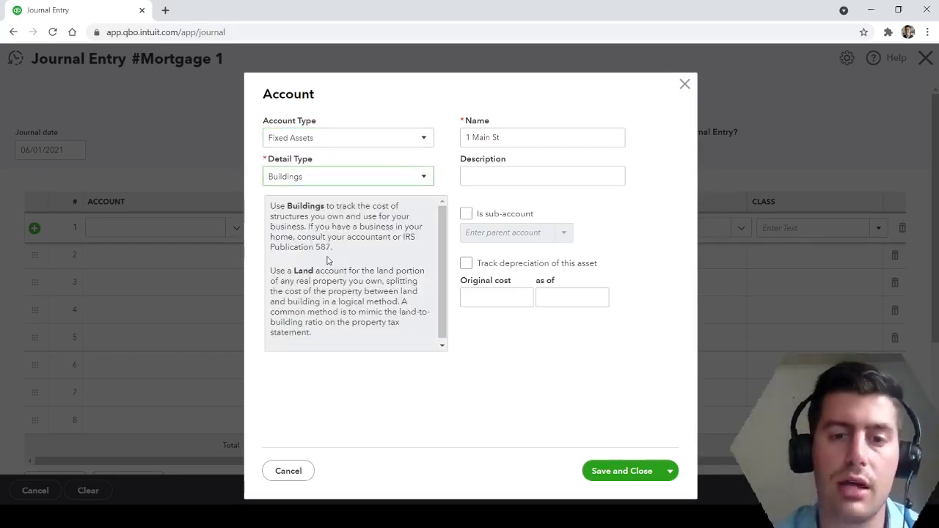
click(510, 137)
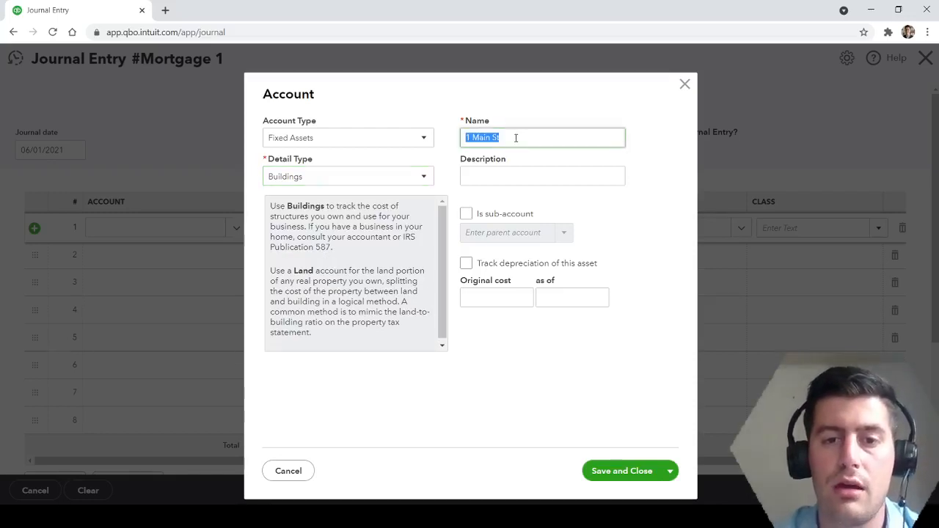
click(513, 137)
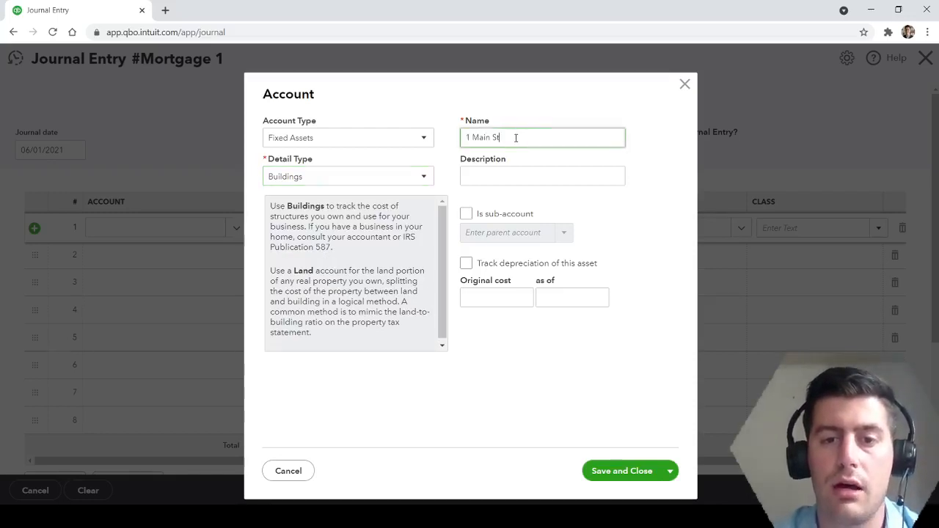
click(606, 478)
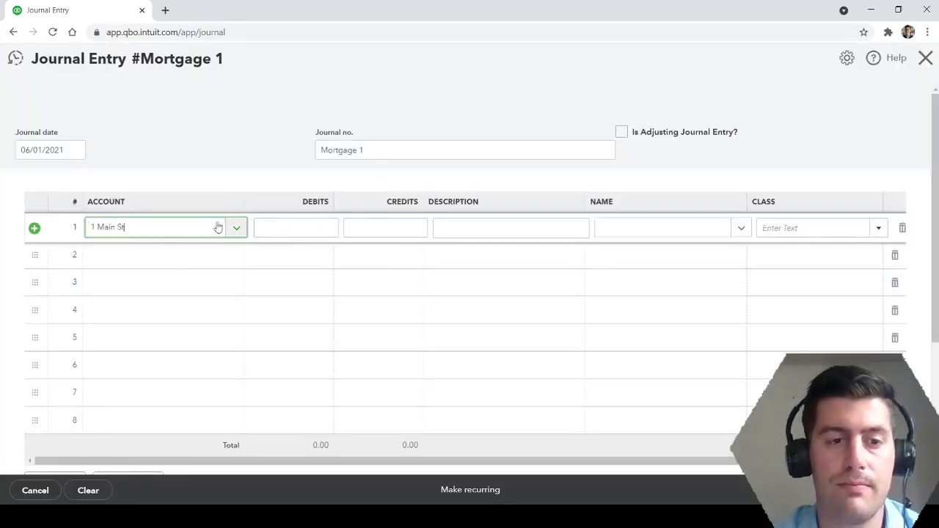
Enter a debit of 100,000 for the property account on the first journal line.
click(284, 222)
text(1)
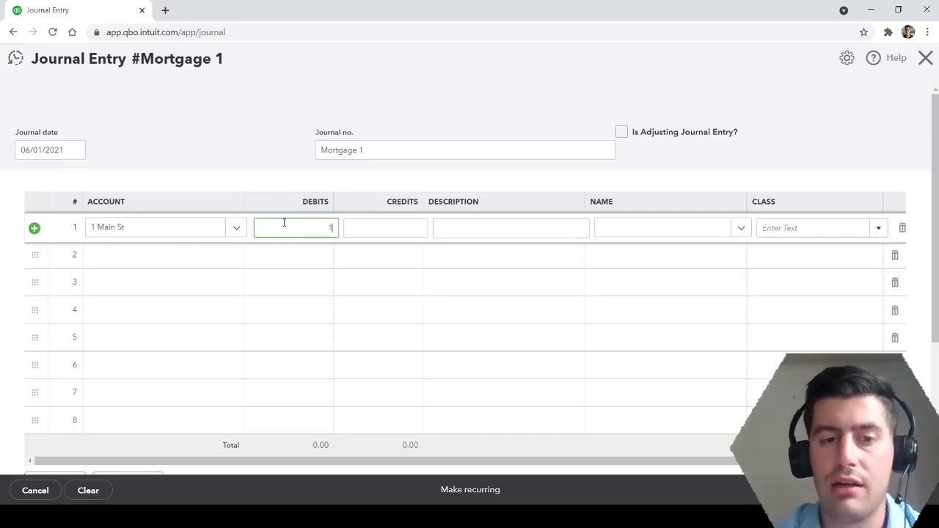
text(00000)
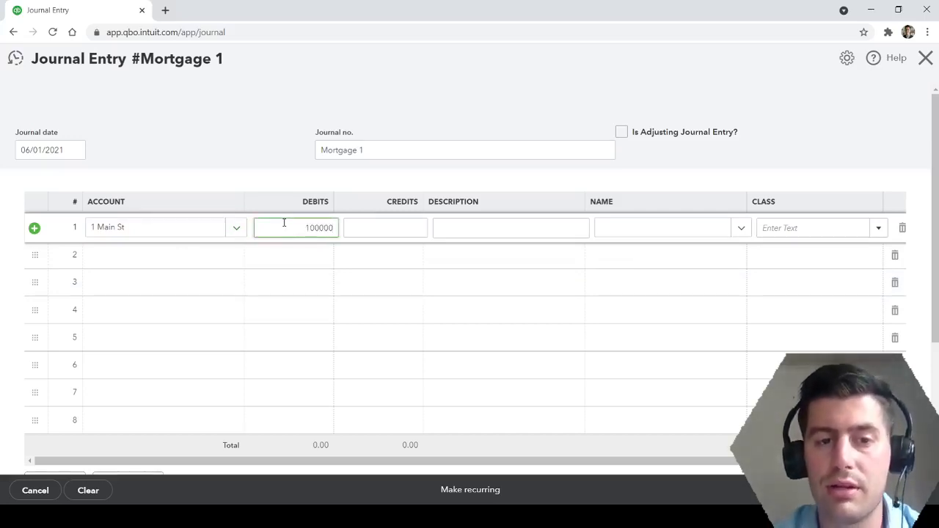
click(279, 131)
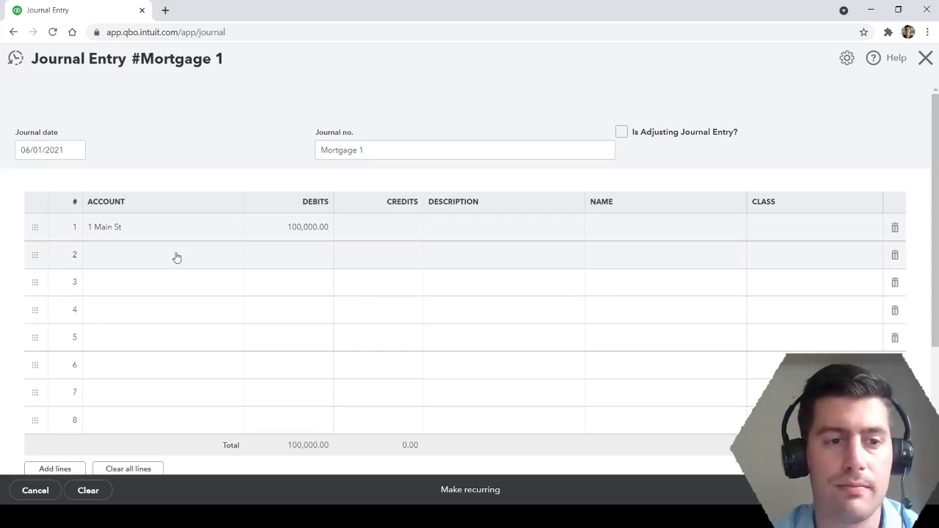
Clear the automatically suggested credit amount from the second journal line.
click(137, 260)
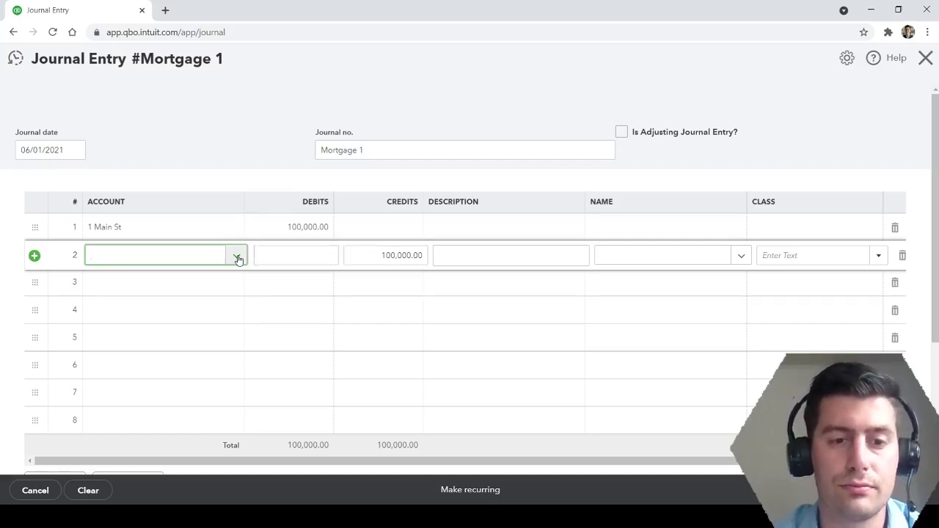
click(375, 253)
key(BackSpace)
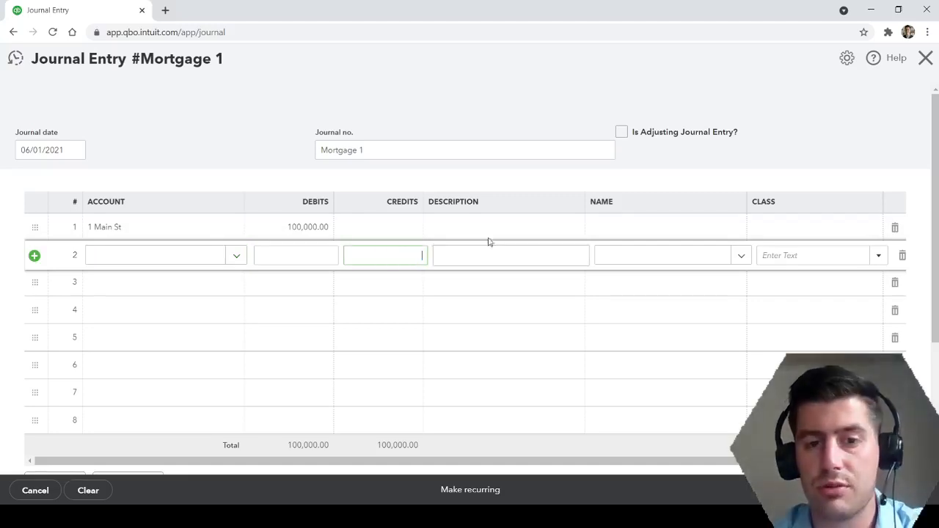
Describe the first journal line as "Purchase Price of Property".
click(488, 227)
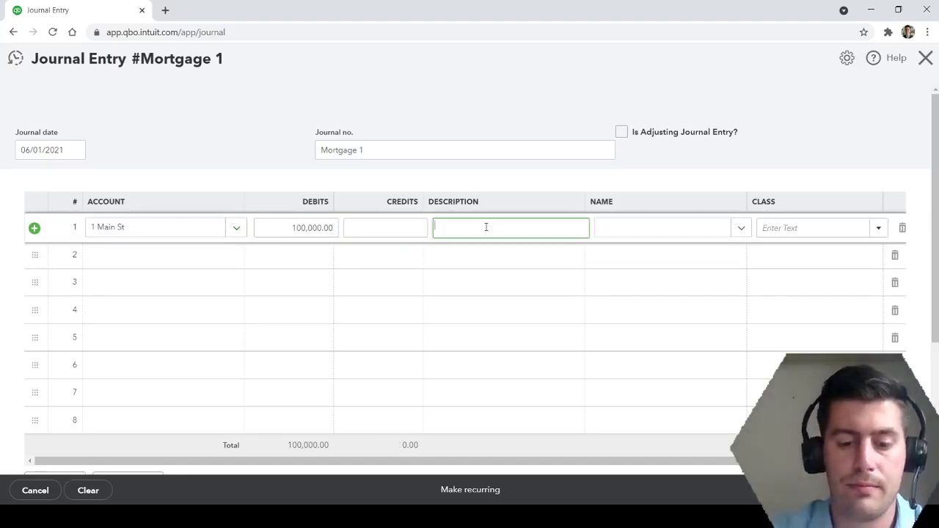
text(Purchase)
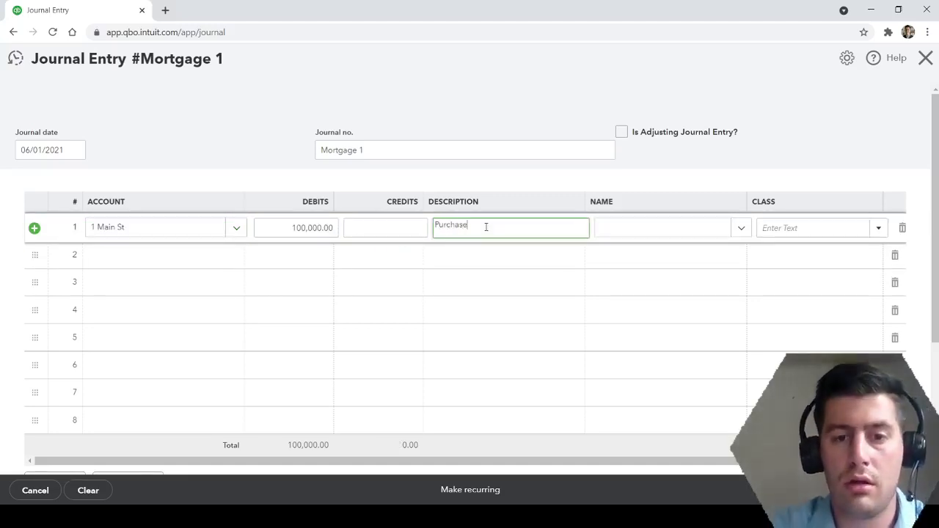
text( Price of)
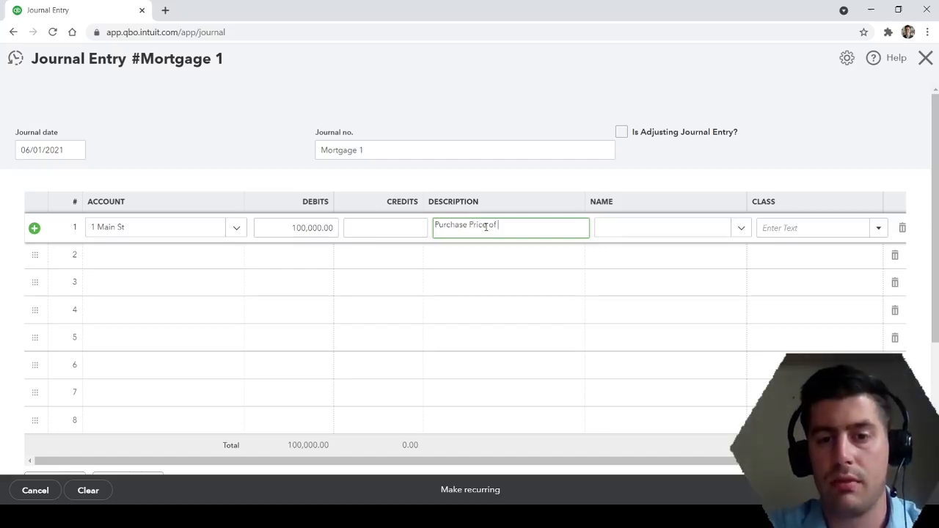
text( Property)
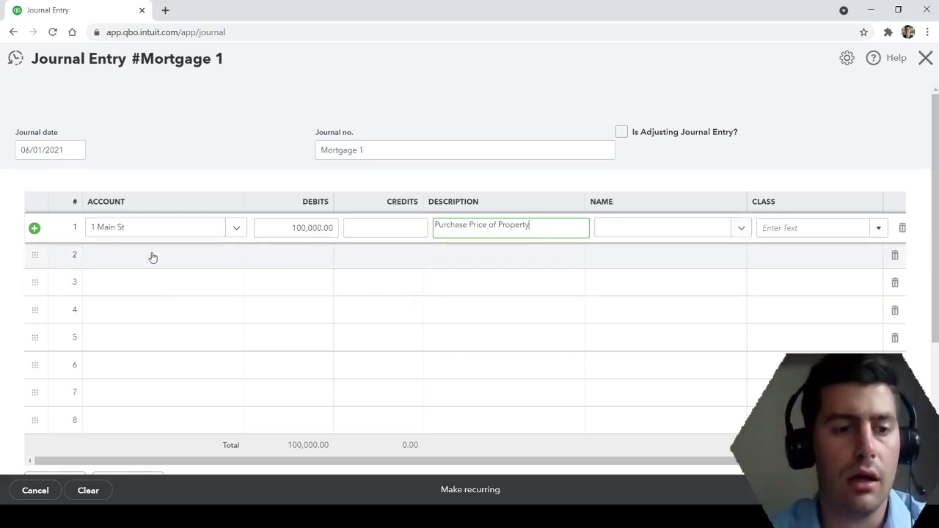
Remove both the suggested credit and the copied description from the second journal line.
click(151, 257)
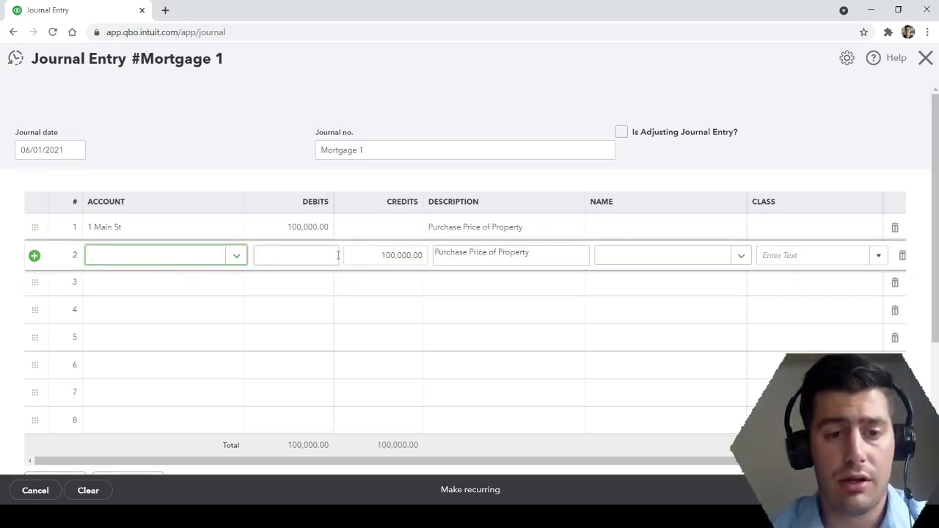
key(Tab)
key(Tab)
key(BackSpace)
key(Tab)
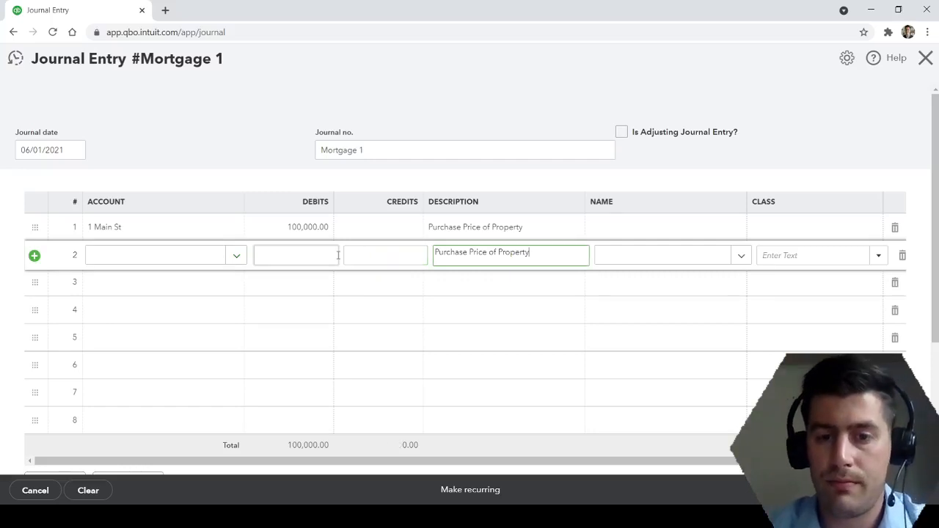
key(ctrl+a)
key(BackSpace)
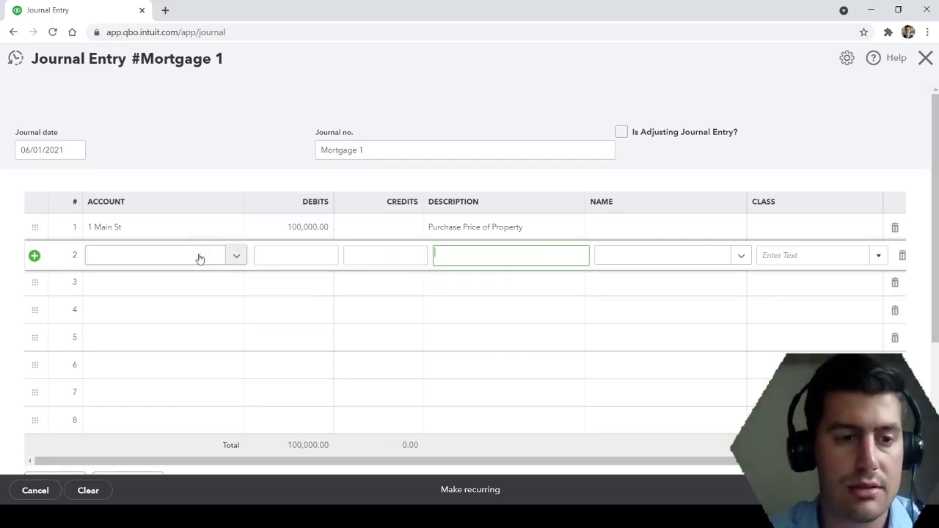
Assign the property's fixed-asset account to the second journal line.
click(232, 256)
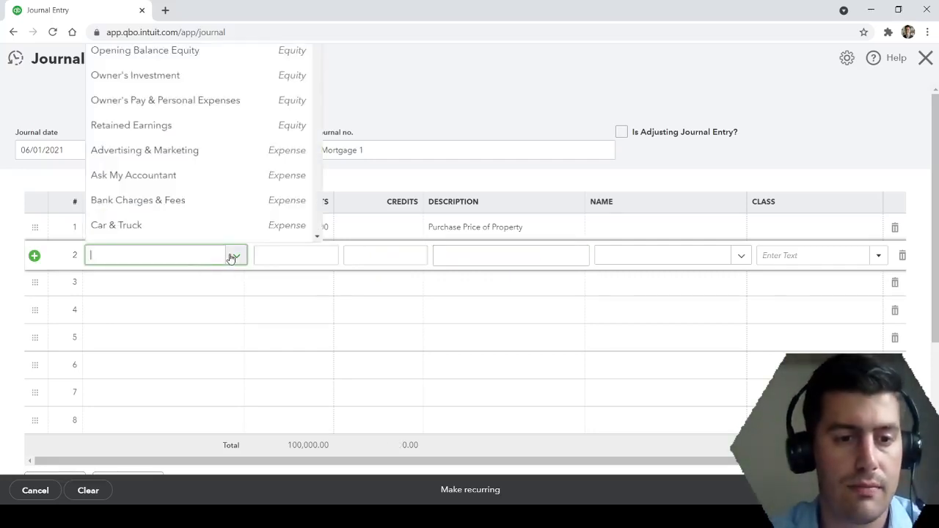
click(151, 261)
text(1 main)
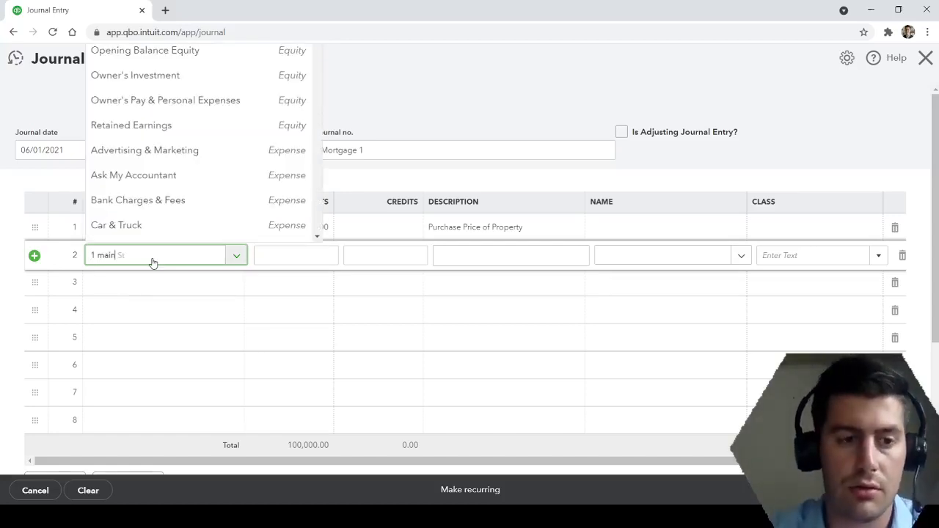
click(176, 313)
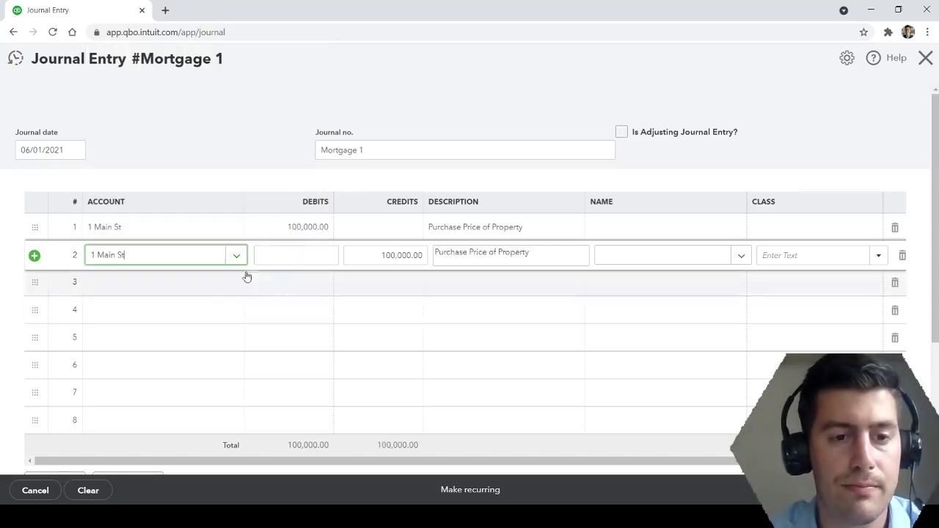
Enter a debit of 1,000 on the second journal line and describe it as "Legal Fees".
click(310, 253)
text(10000)
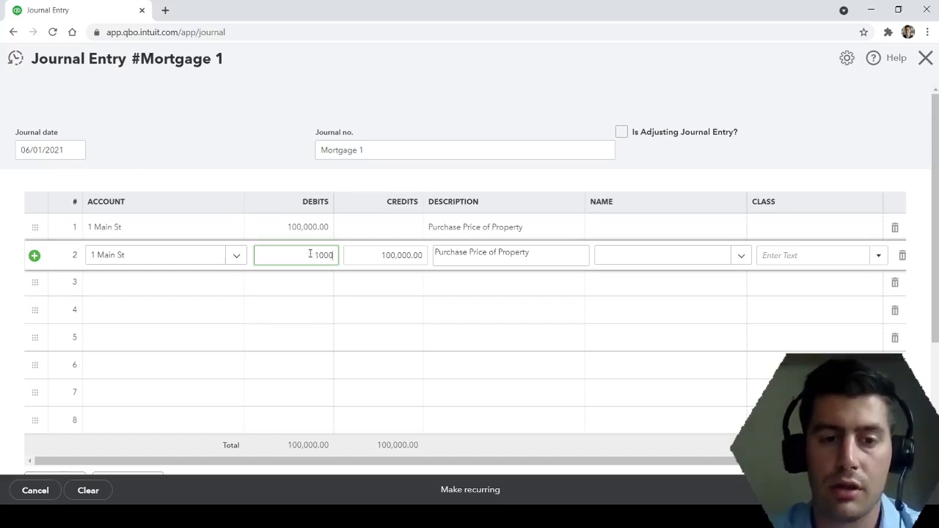
key(Tab)
key(Tab)
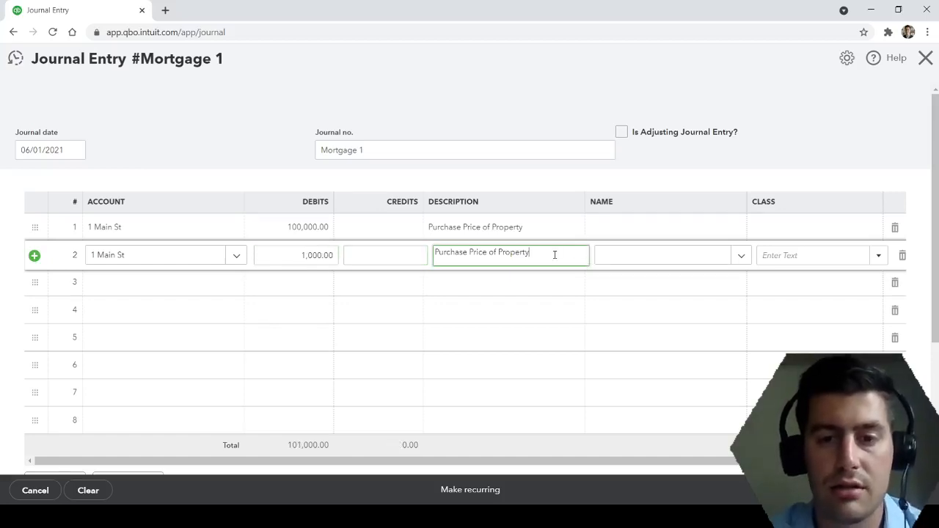
text(Legal F)
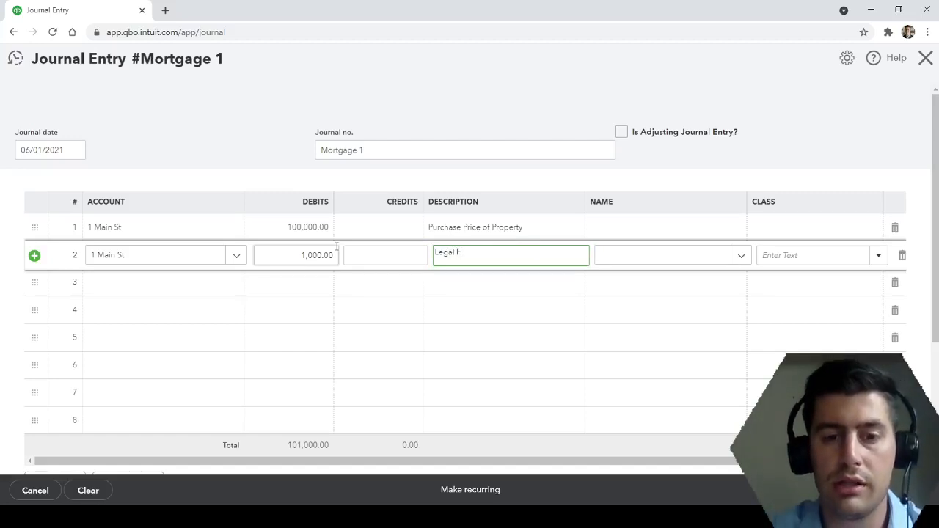
text(ees)
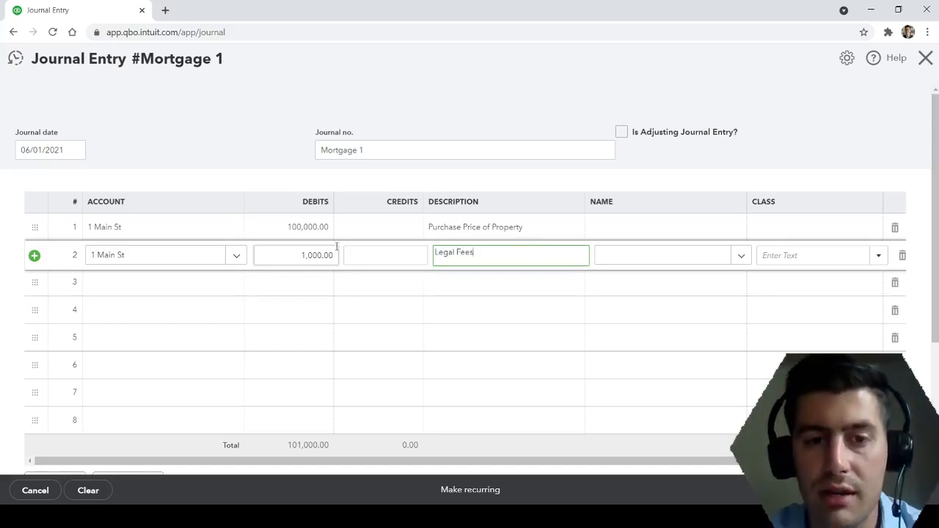
click(237, 138)
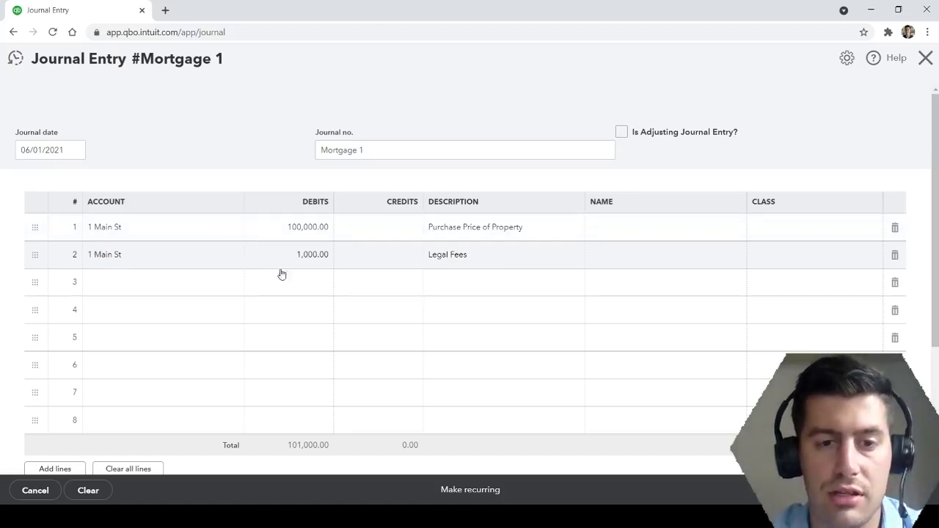
Search the accounts for the third journal line for a cash or checking account.
click(170, 290)
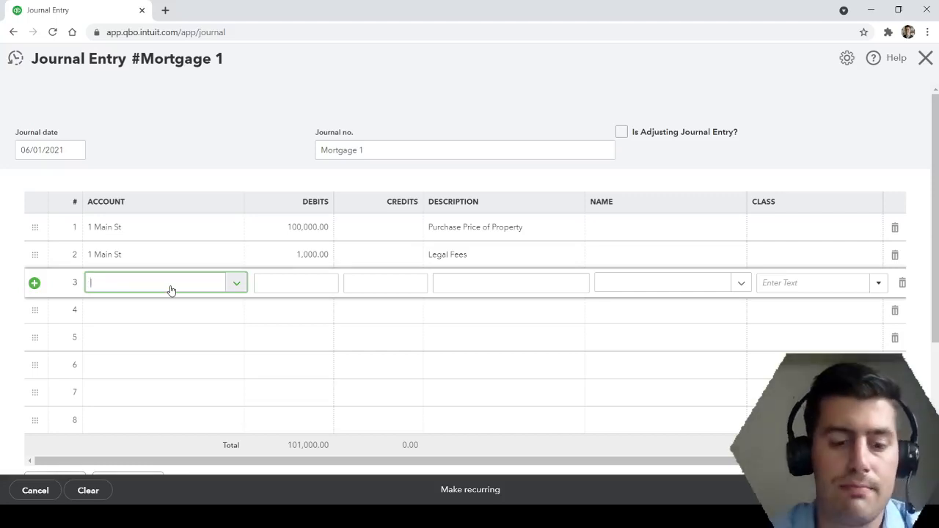
text(Cash)
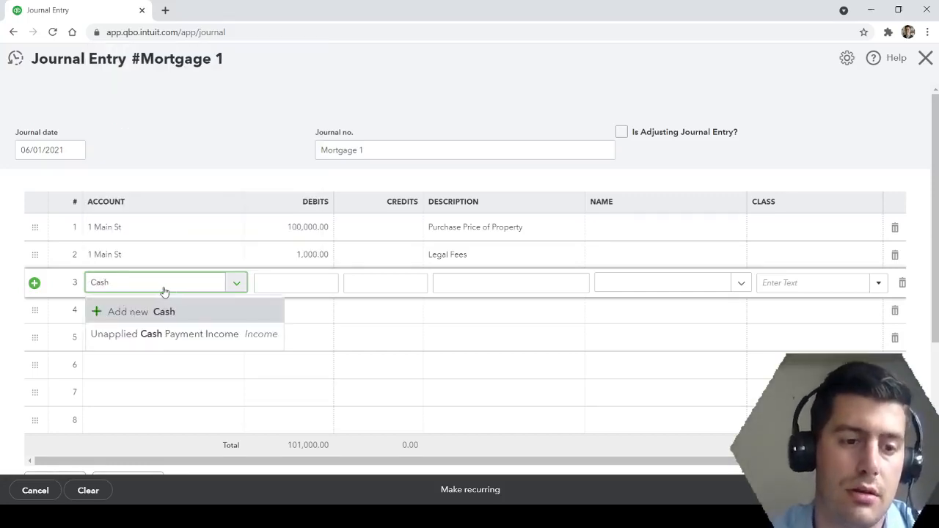
key(BackSpace)
key(BackSpace)
key(BackSpace)
key(BackSpace)
text(Check)
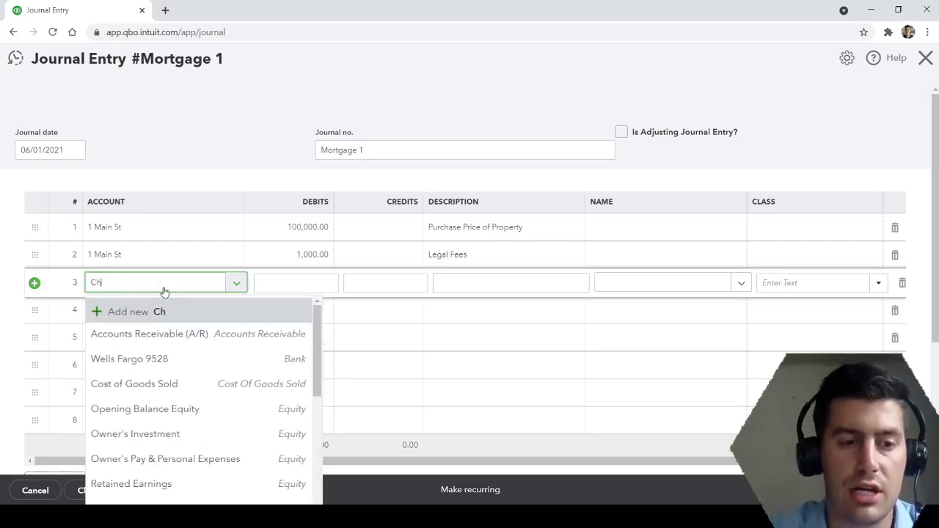
key(BackSpace)
key(BackSpace)
key(BackSpace)
key(BackSpace)
key(BackSpace)
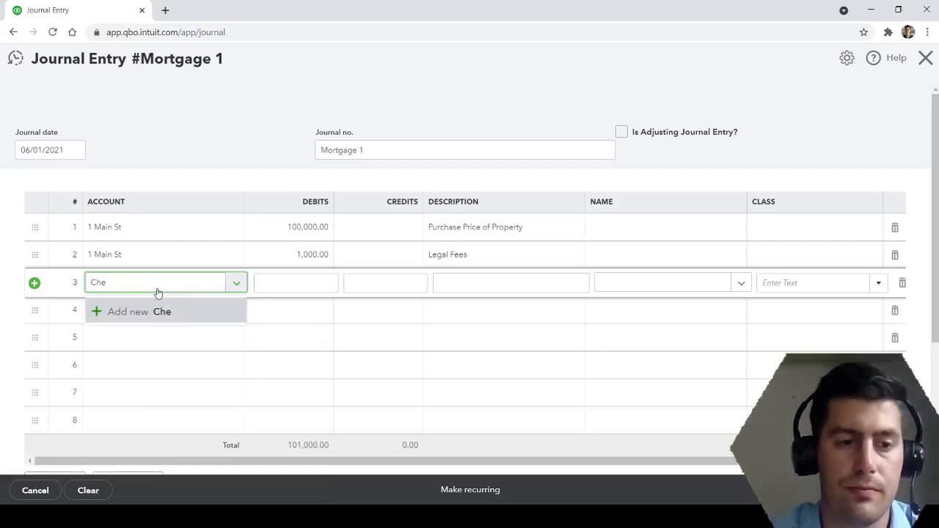
Assign the Wells Fargo bank account to the third journal line.
text(wl)
key(BackSpace)
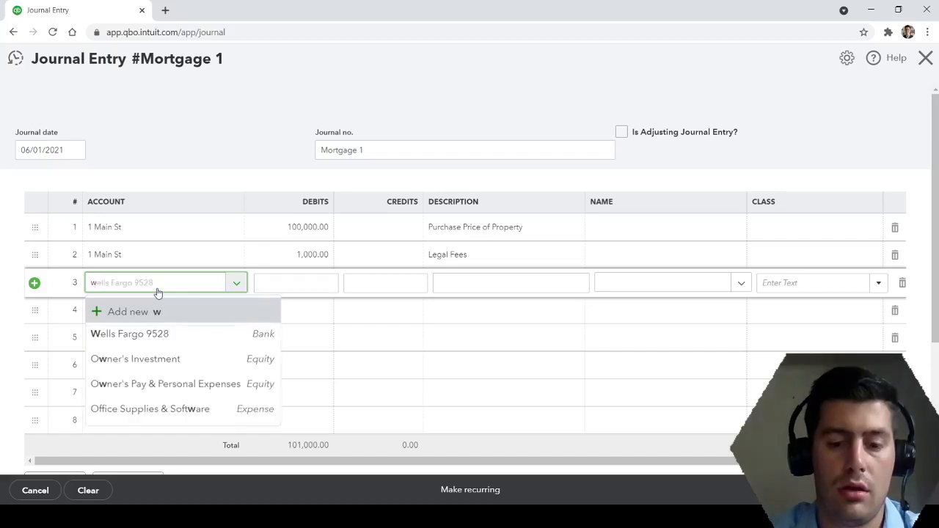
text(ells)
click(160, 334)
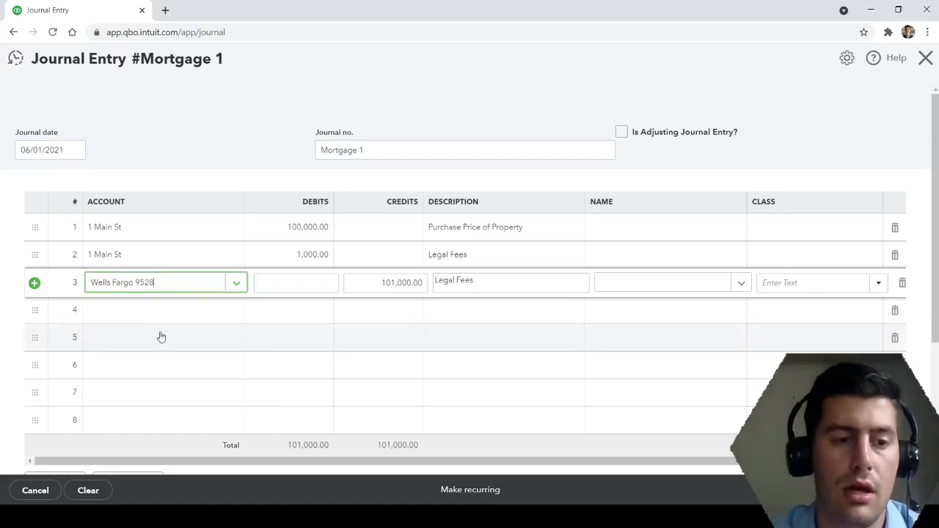
Set the third journal line's credit to 20,000 and replace its description with "Down Payment".
click(365, 283)
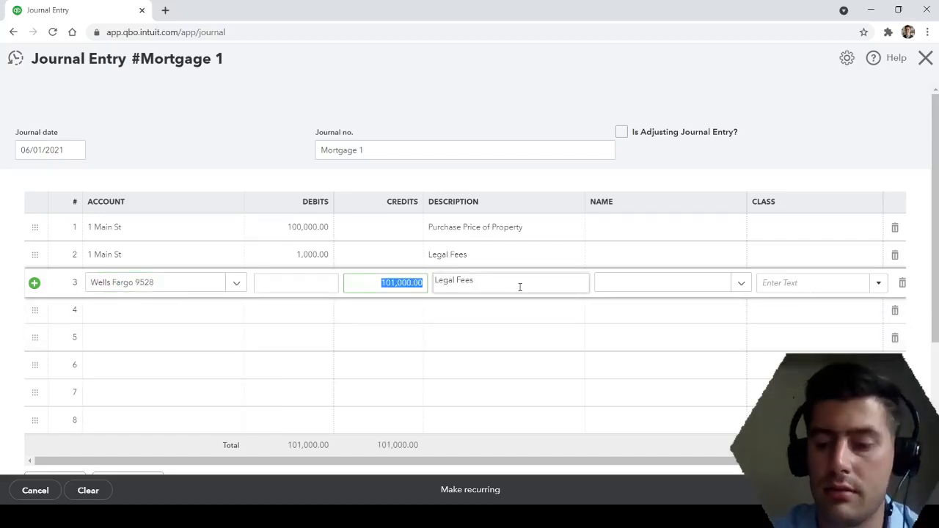
text(20000)
click(519, 287)
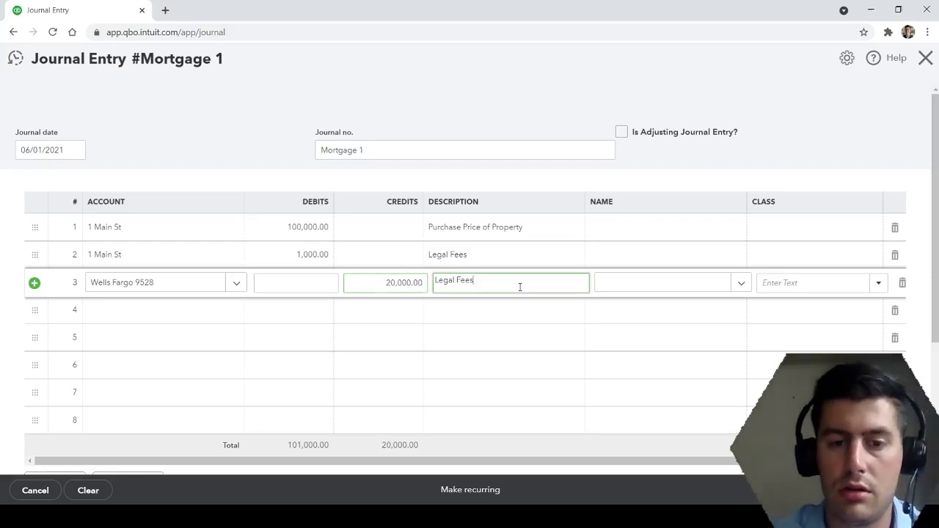
key(BackSpace)
key(BackSpace)
key(BackSpace)
key(BackSpace)
key(BackSpace)
key(BackSpace)
key(BackSpace)
key(BackSpace)
key(BackSpace)
text(D)
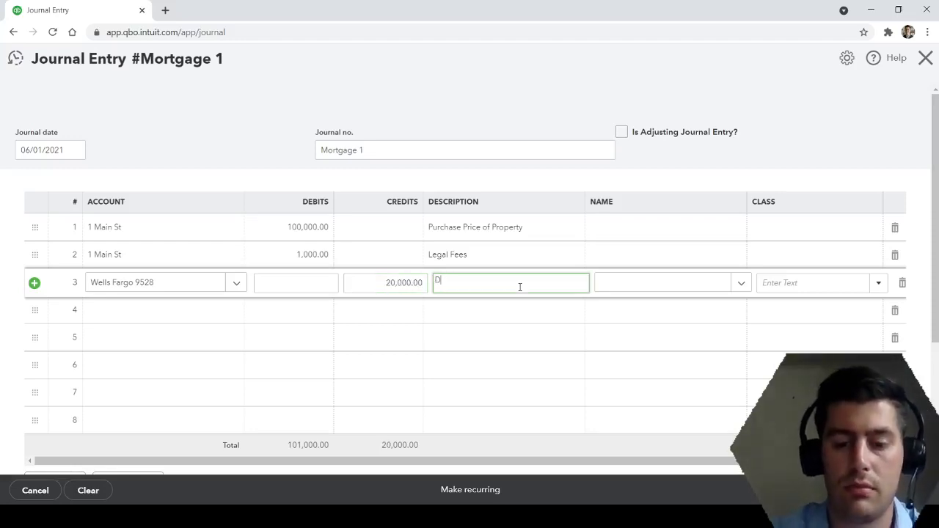
text(own Payment)
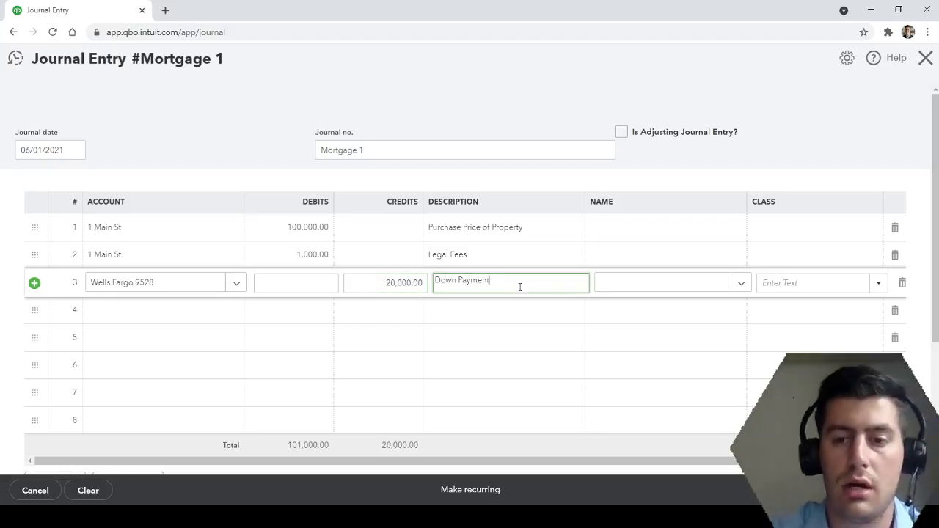
click(506, 58)
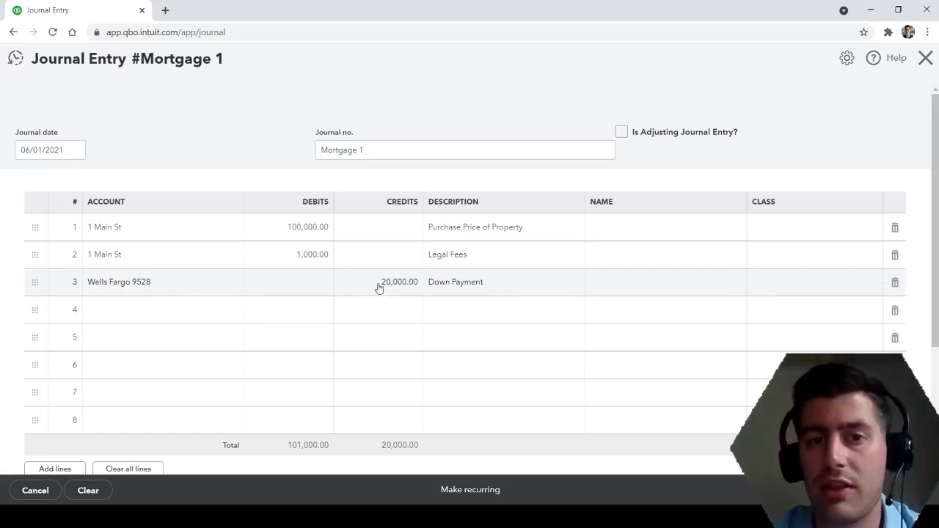
click(393, 516)
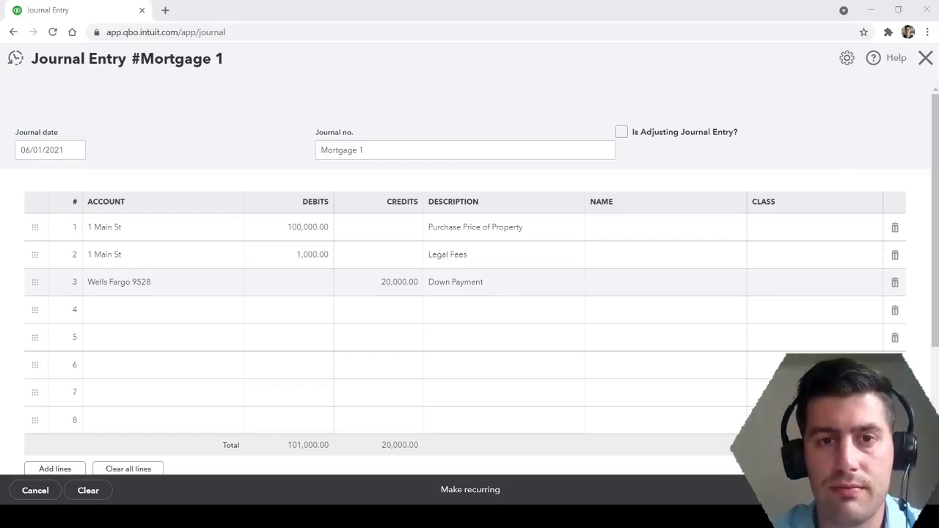
click(410, 516)
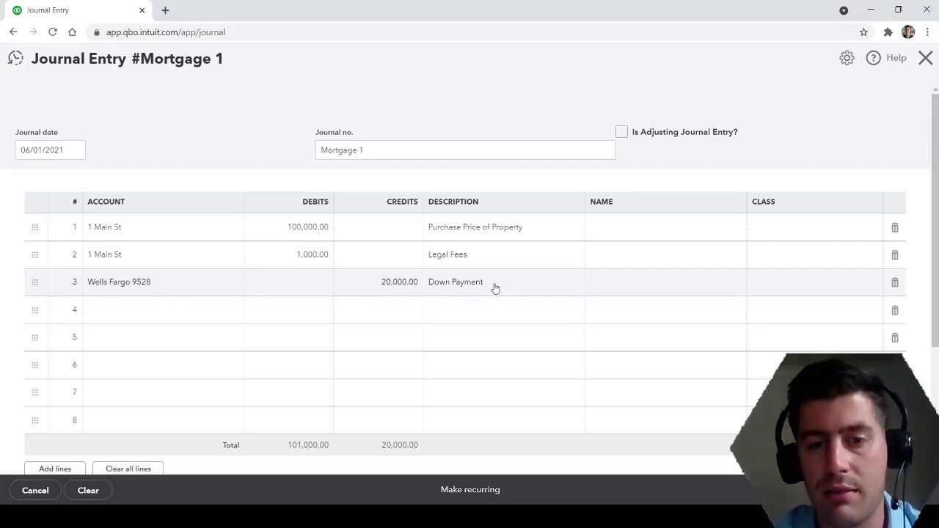
Start creating a new account named "Loan" for the fourth journal line.
click(148, 316)
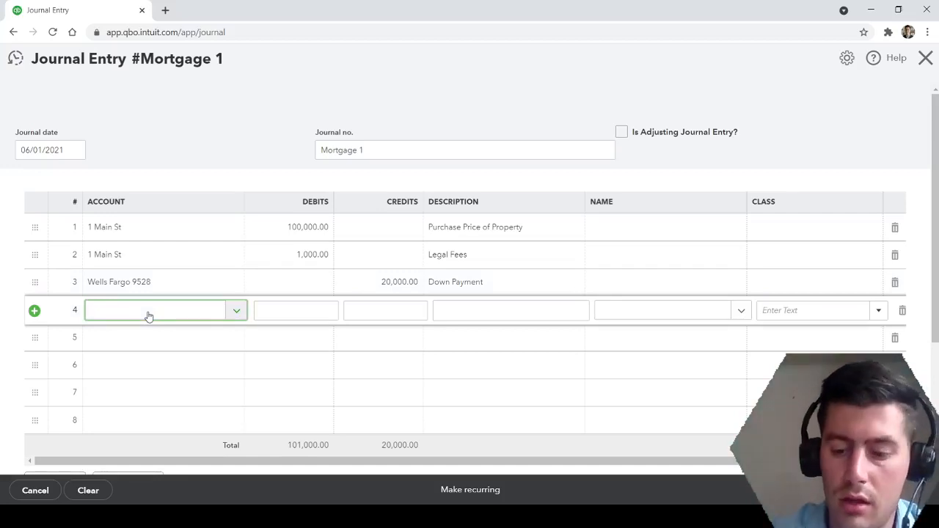
text(Loan)
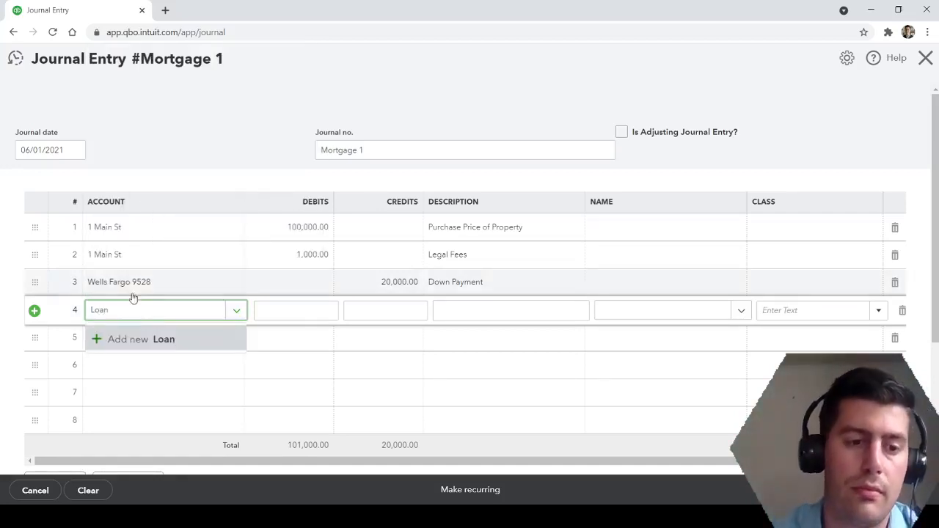
click(149, 339)
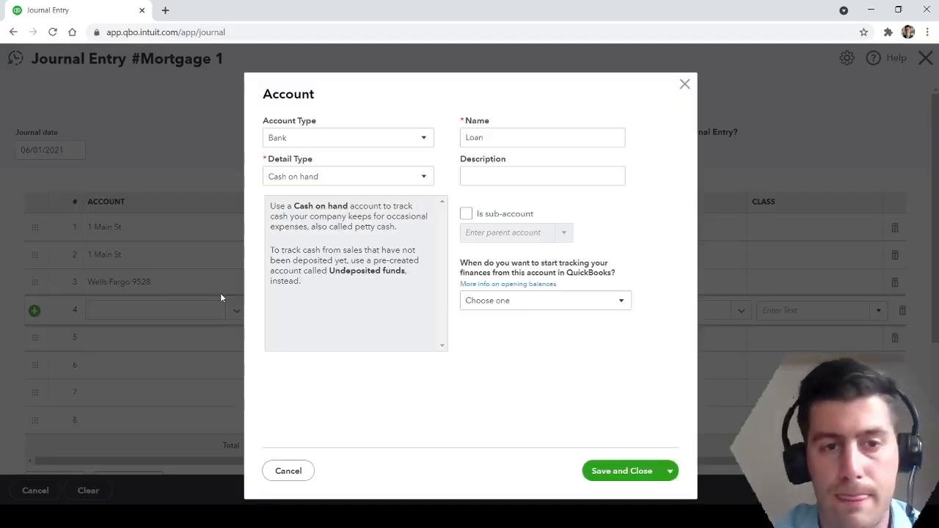
Set the new account's type to Long Term Liabilities with the detail type Notes Payable.
click(393, 141)
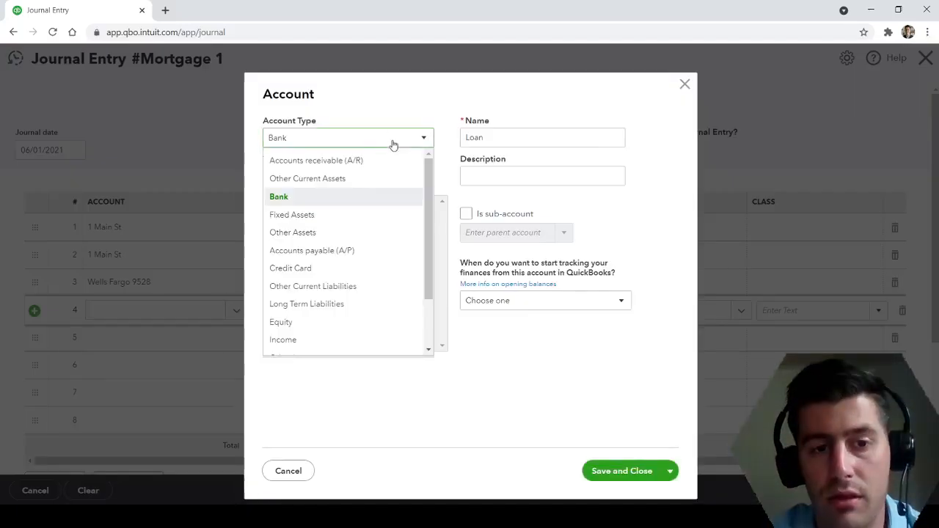
click(352, 310)
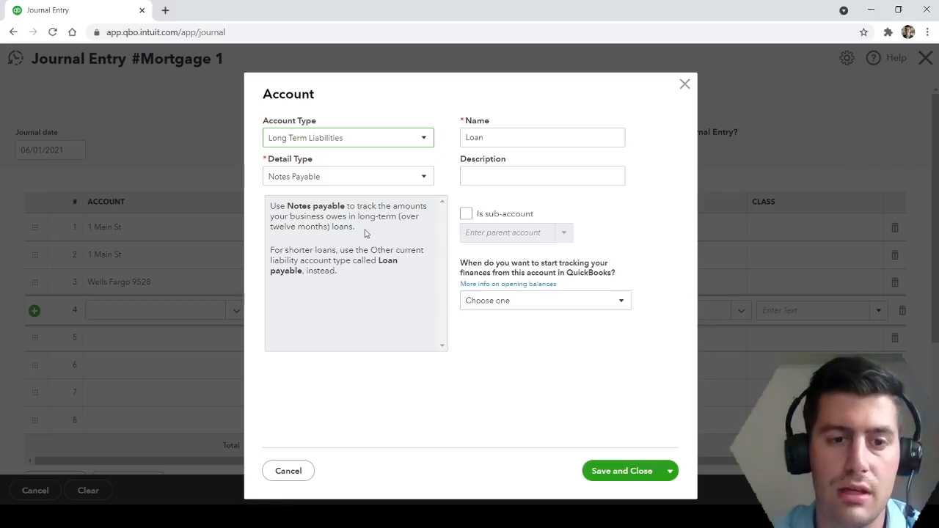
drag(363, 231, 278, 231)
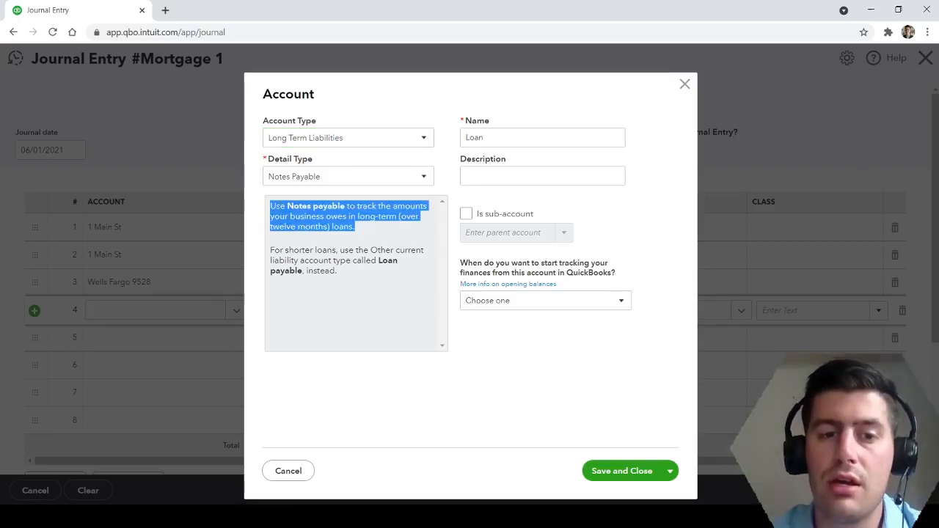
click(331, 208)
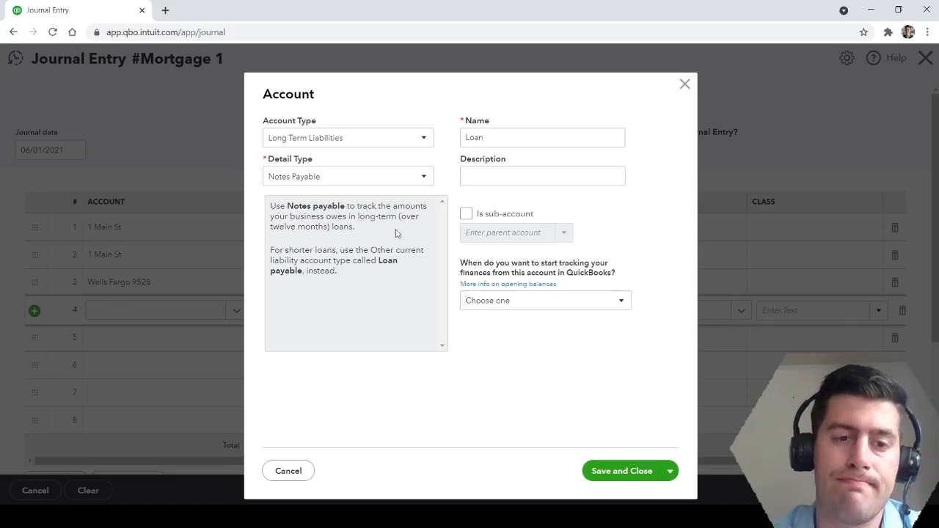
click(426, 180)
click(408, 201)
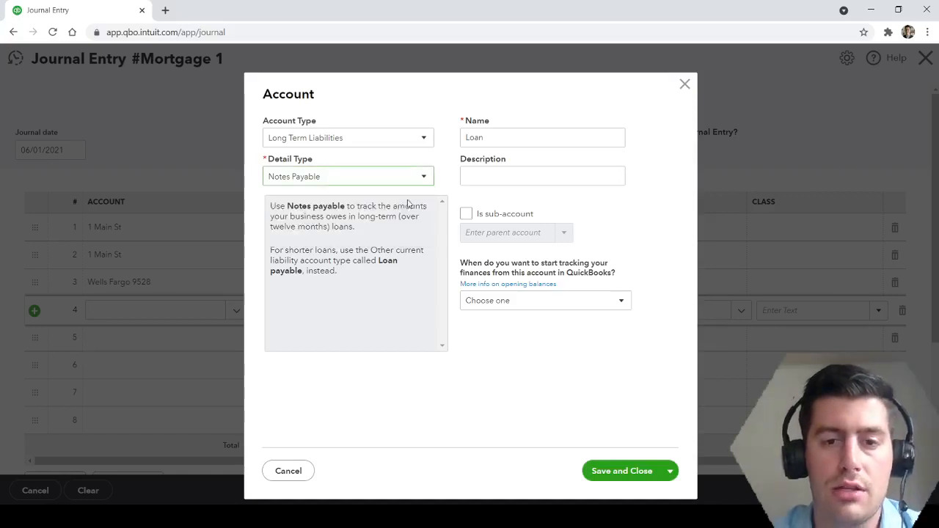
Rename the new account to "Loan - " followed by the property's street address and save it to the fourth journal line.
double_click(508, 139)
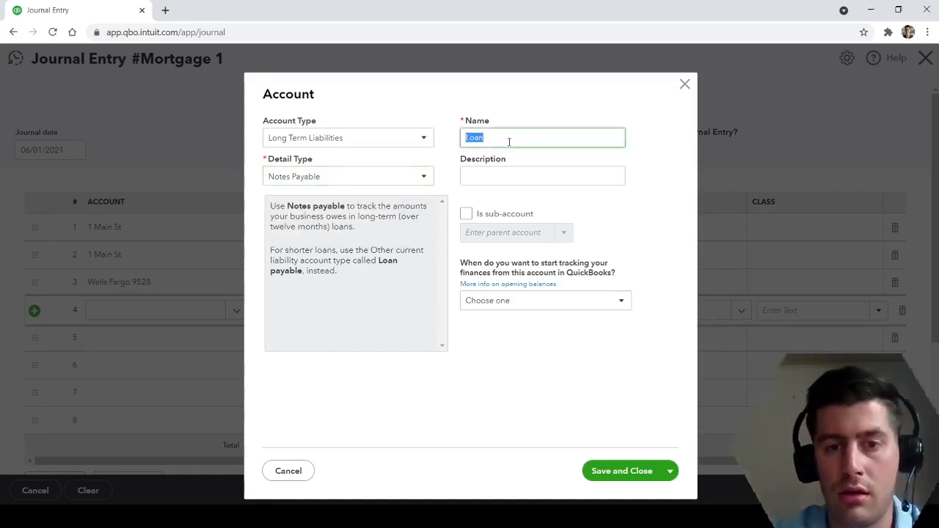
text(Loan)
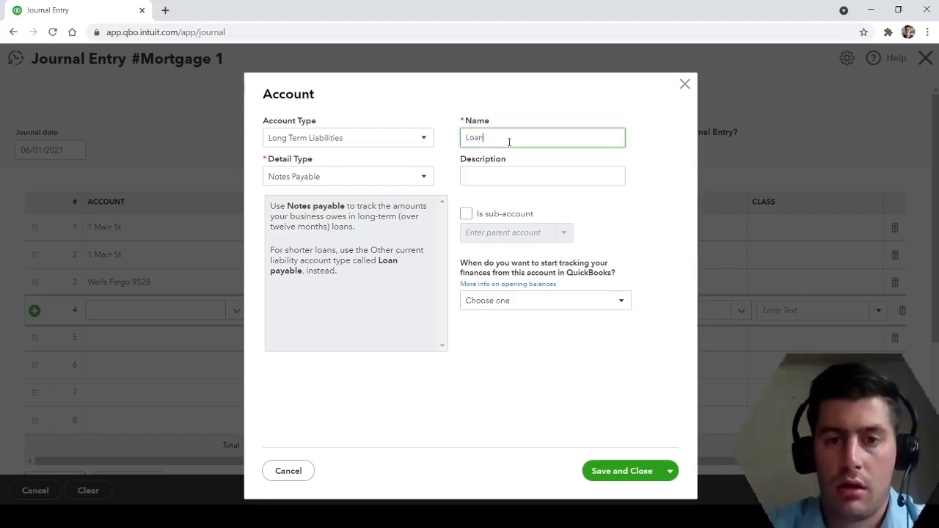
text( - 1 Main St)
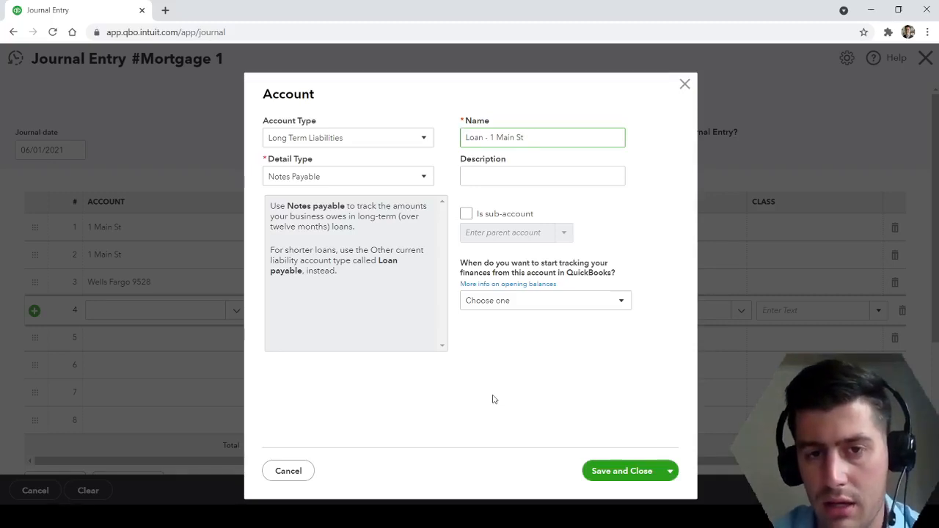
click(621, 473)
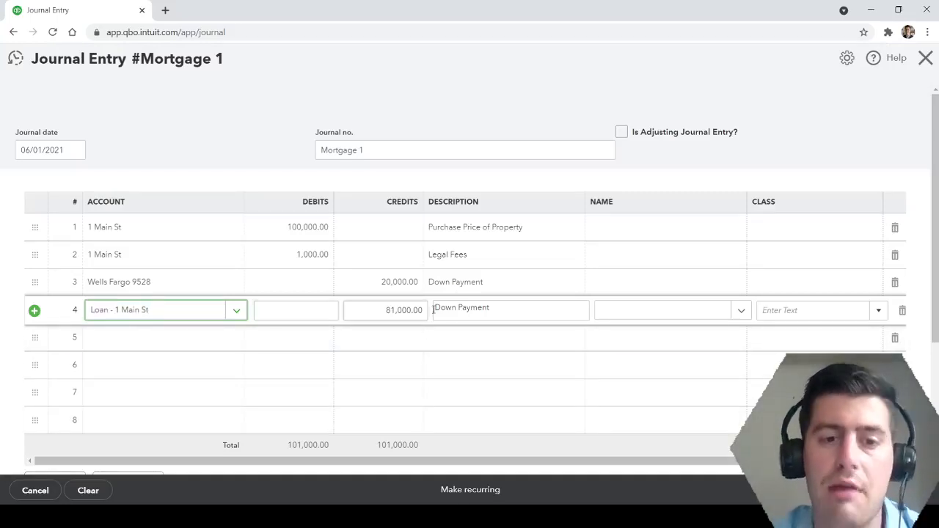
Replace the fourth journal line's description with "Total value of Mortgage" and save the entry, opening a new one.
click(368, 310)
click(369, 310)
key(Tab)
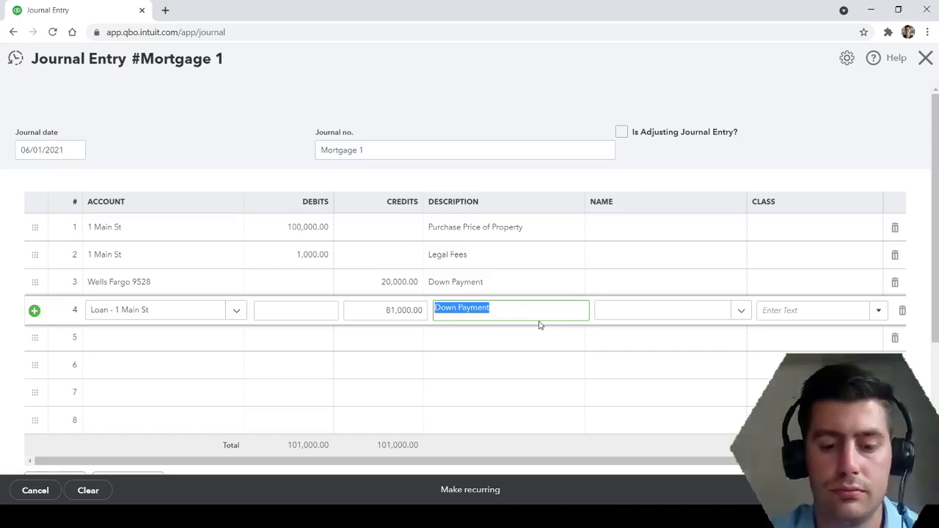
text(T)
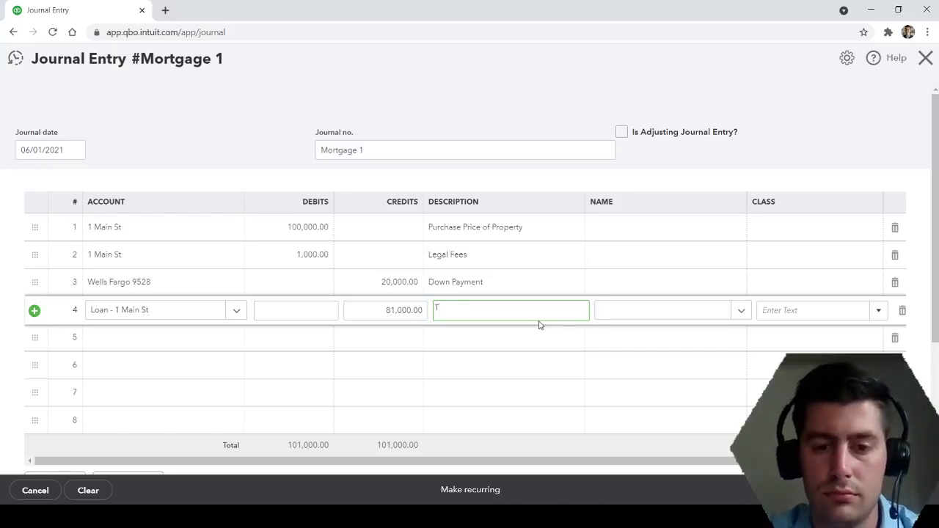
text(otal value of)
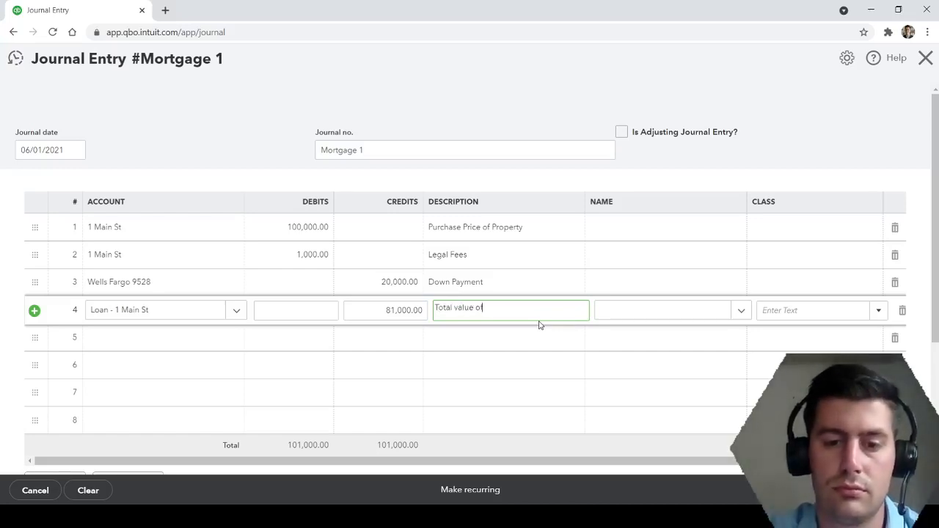
text( Mortgage)
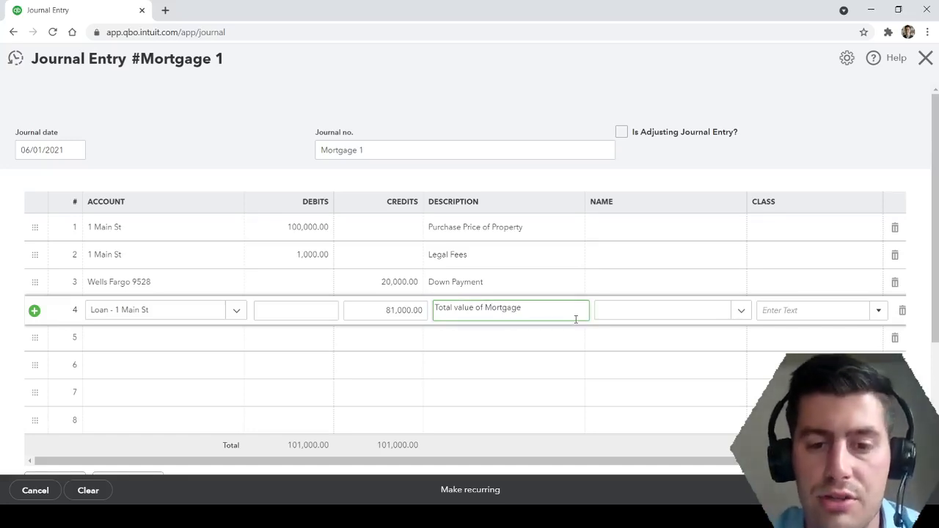
click(510, 78)
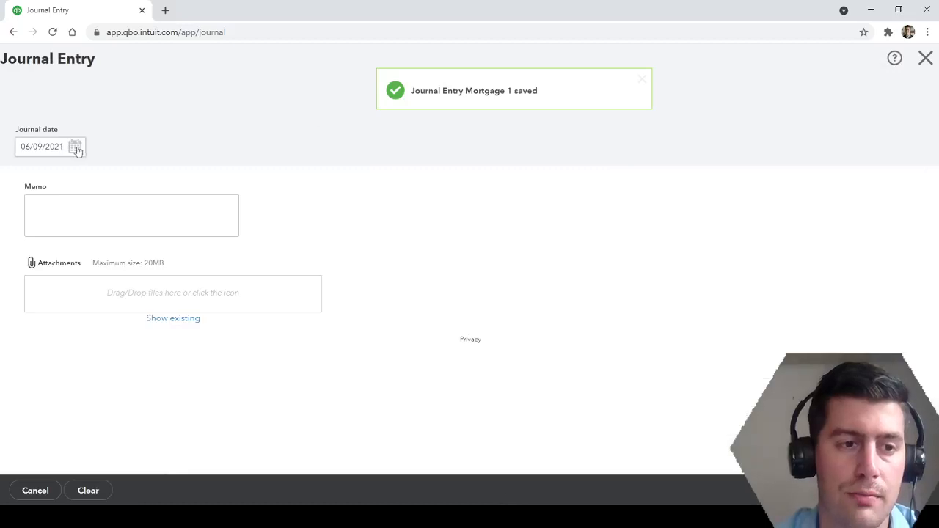
Set the new journal entry's date to 07/01/2021.
click(76, 148)
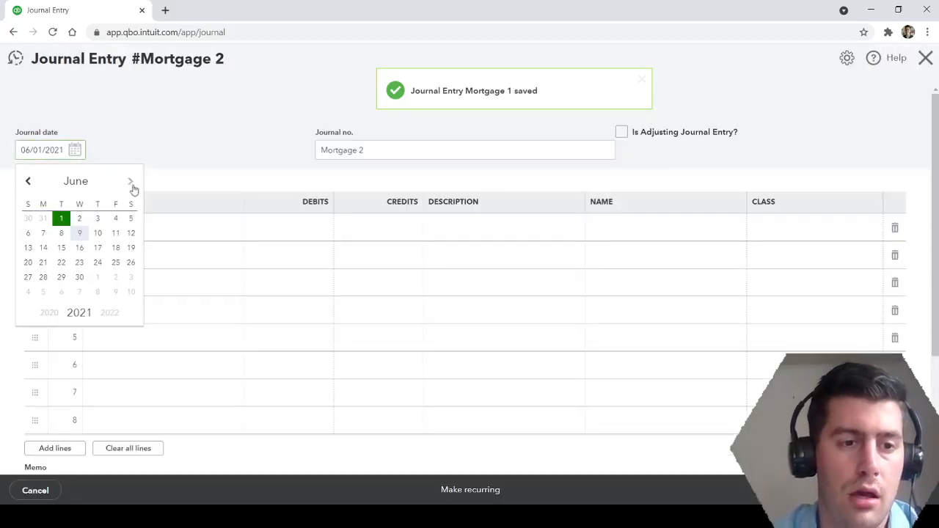
click(133, 190)
click(96, 219)
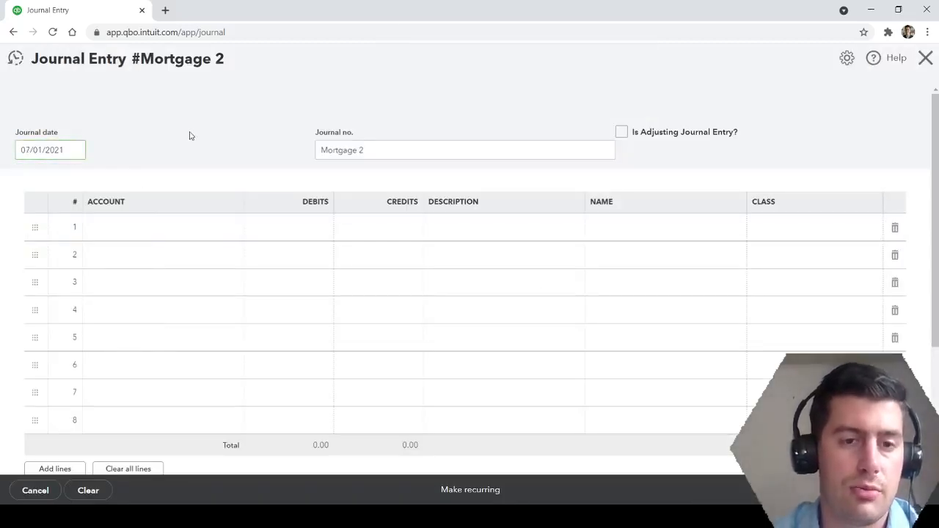
Change the journal number to "Mortgage Pymt 1".
click(389, 151)
drag(389, 151, 140, 147)
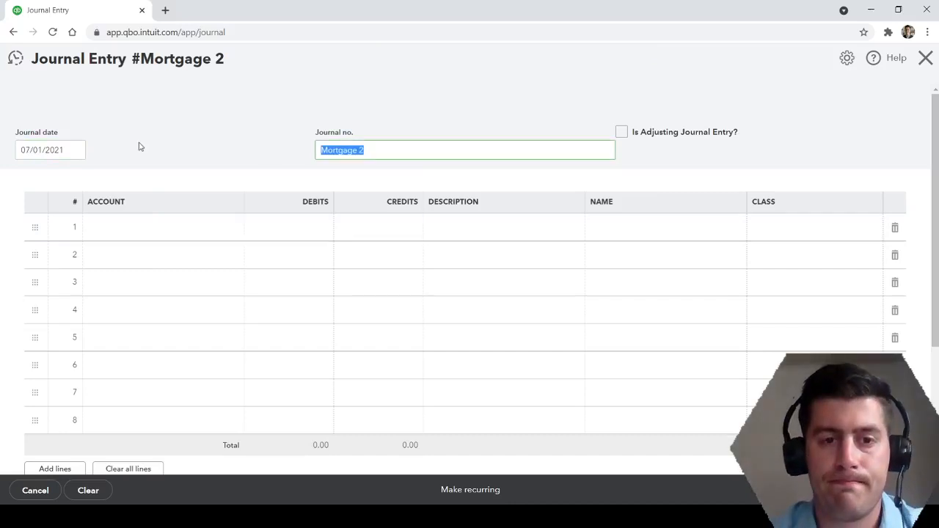
click(407, 152)
key(BackSpace)
text(P)
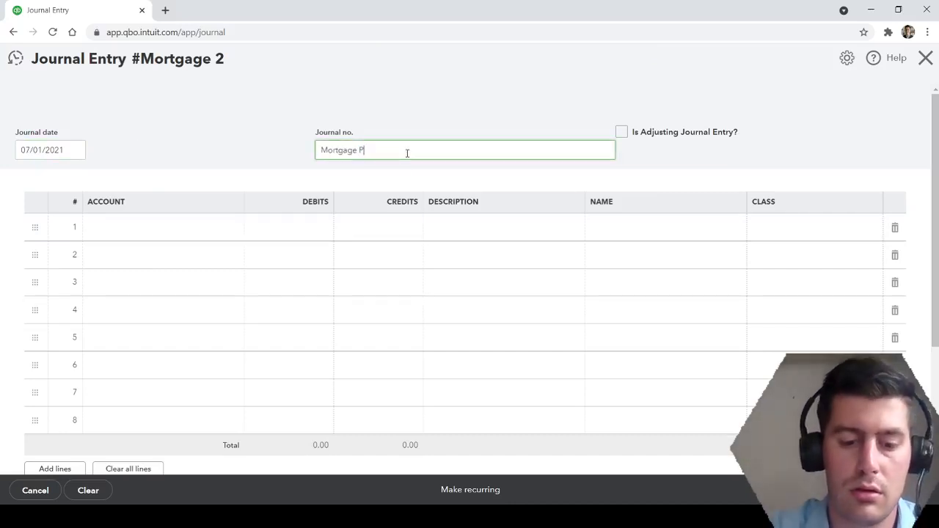
text(ymt 1)
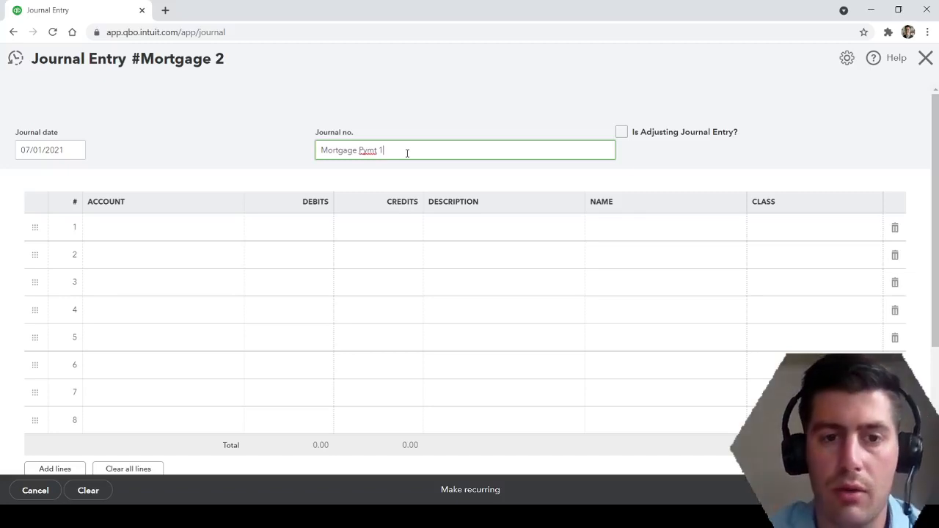
click(276, 172)
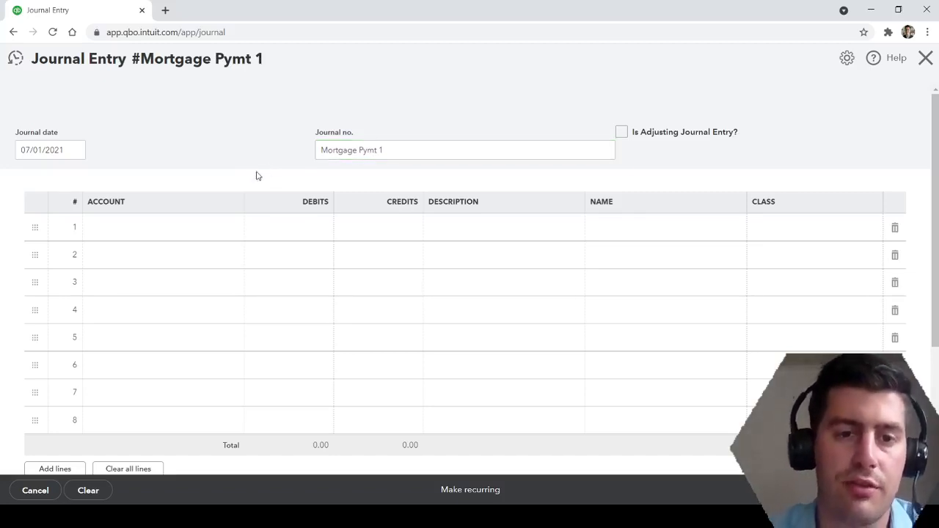
Assign the property's long-term loan account to the first journal line, leaving its debit blank.
click(199, 232)
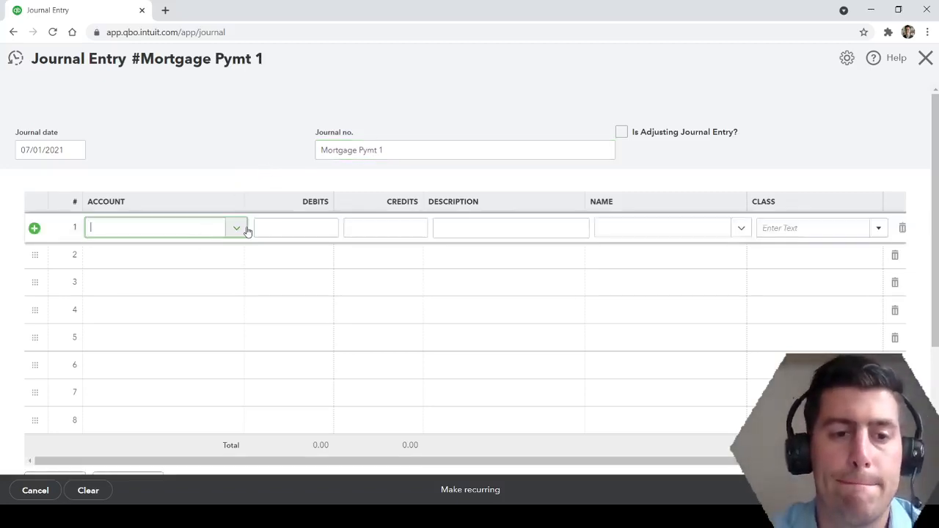
click(208, 237)
text(loan)
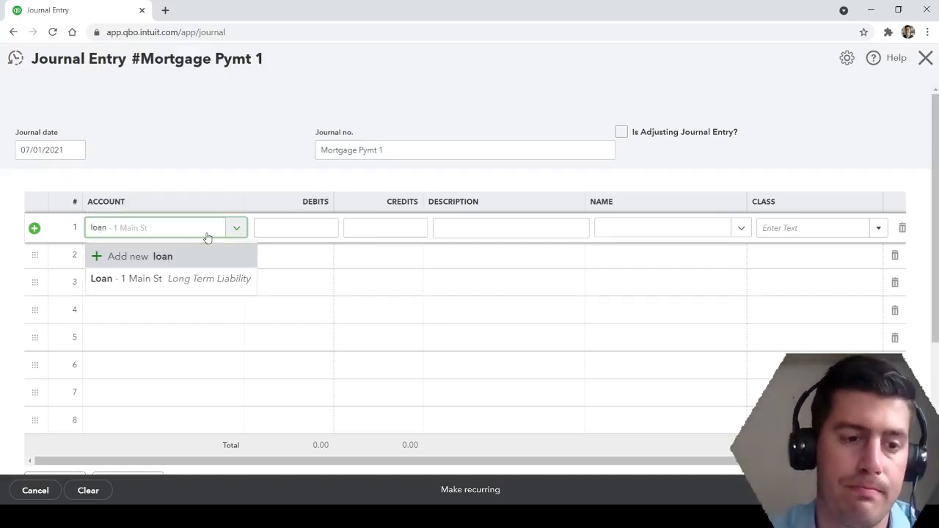
click(200, 280)
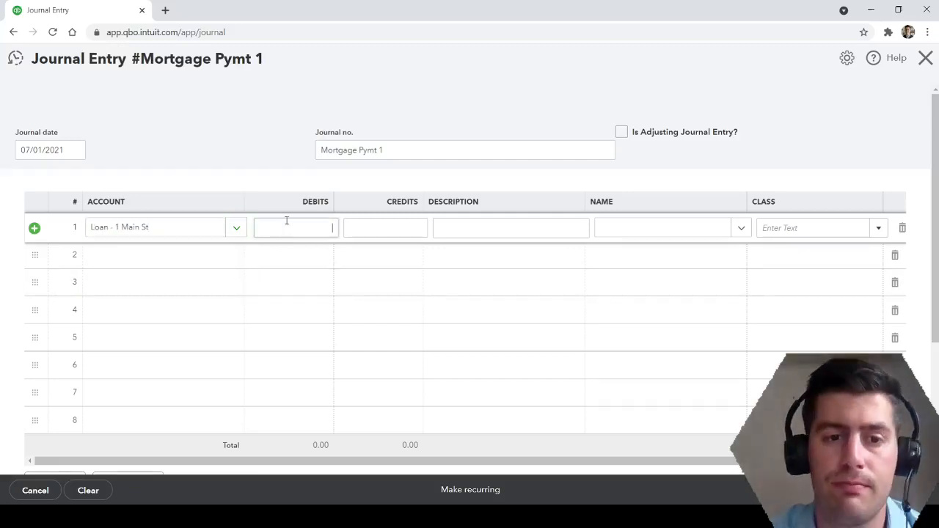
click(274, 228)
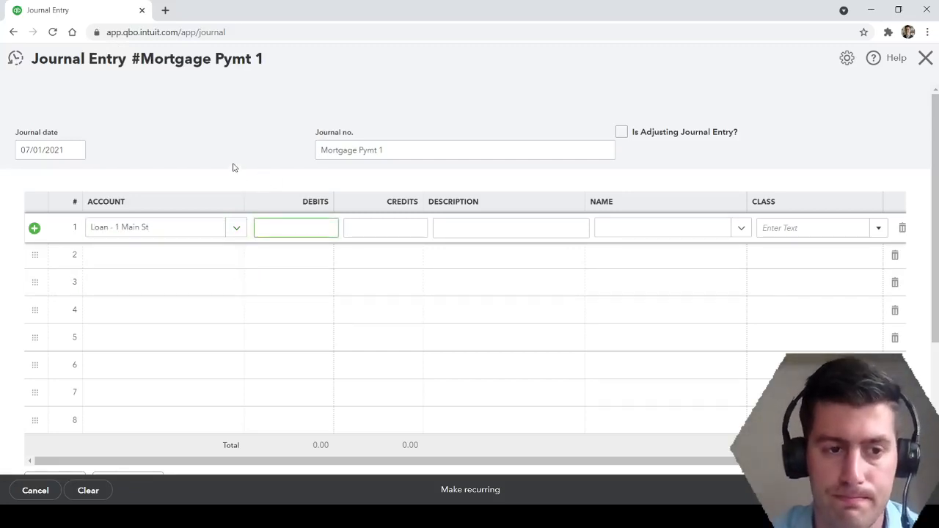
Assign the Interest Paid expense account to the second journal line.
click(198, 262)
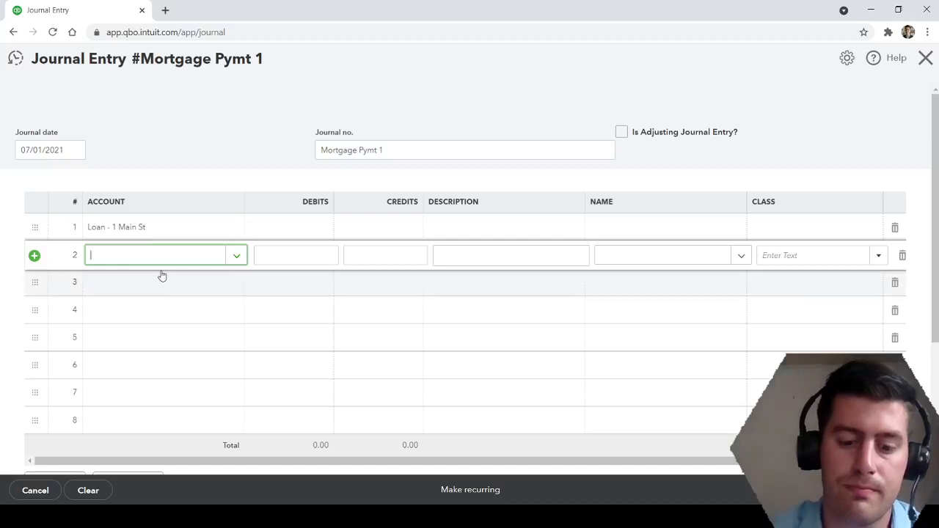
text(inter)
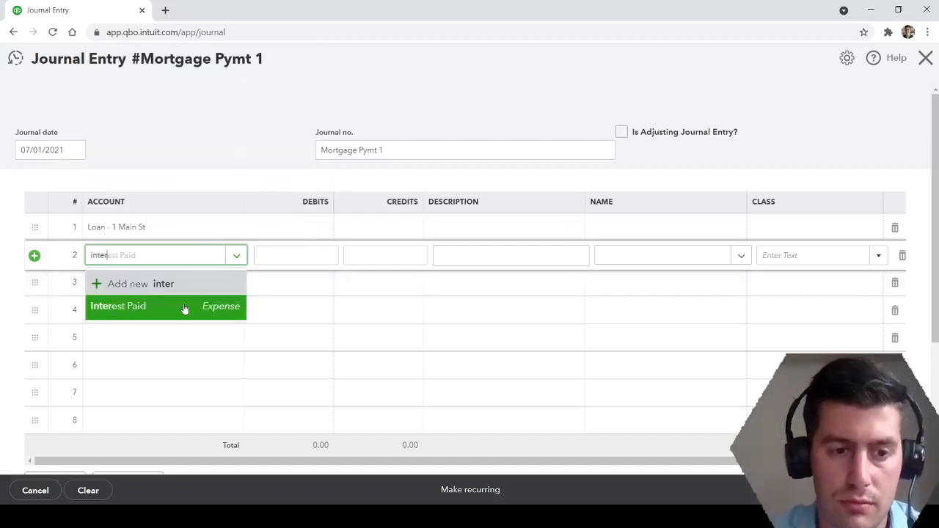
click(184, 308)
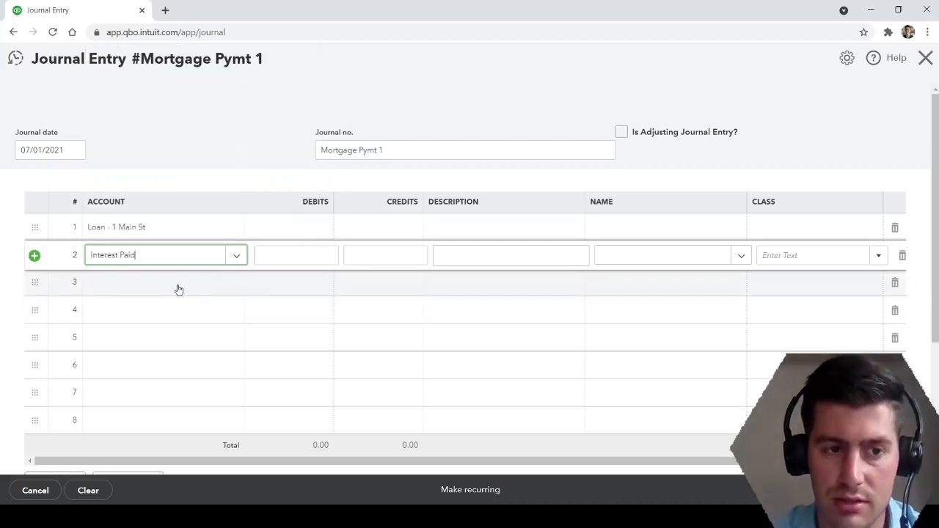
Assign the Wells Fargo bank account to the third journal line.
click(178, 289)
text(check)
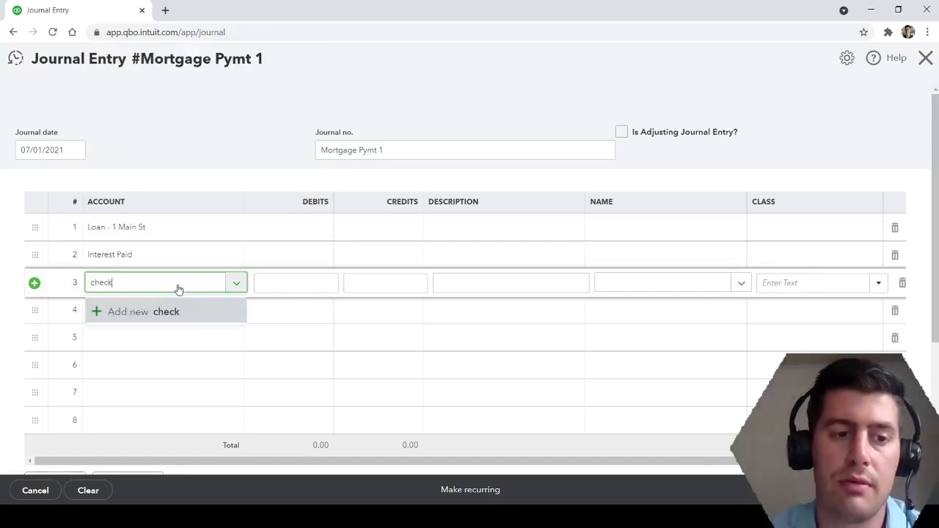
key(BackSpace)
key(BackSpace)
key(BackSpace)
key(BackSpace)
key(BackSpace)
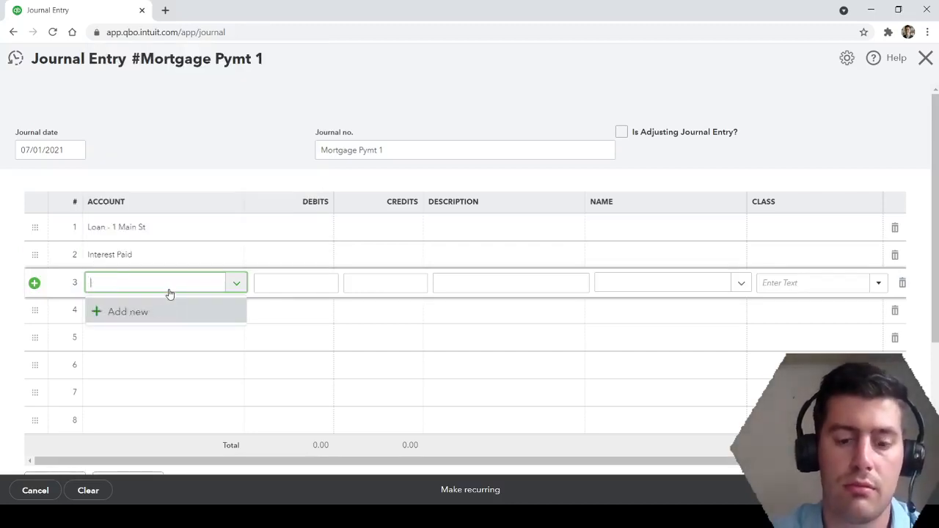
text(wells)
click(168, 333)
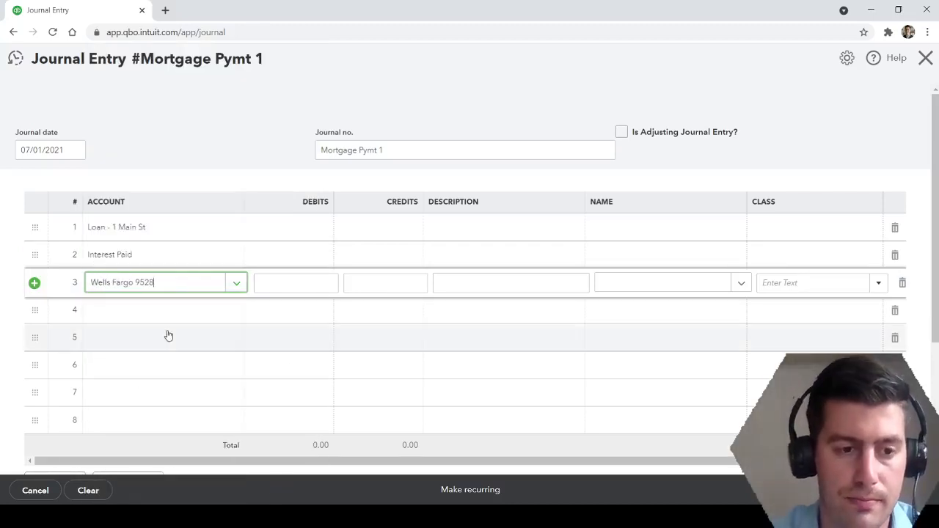
Enter a credit of 1,000.00 on the Wells Fargo line for the mortgage payment.
click(369, 278)
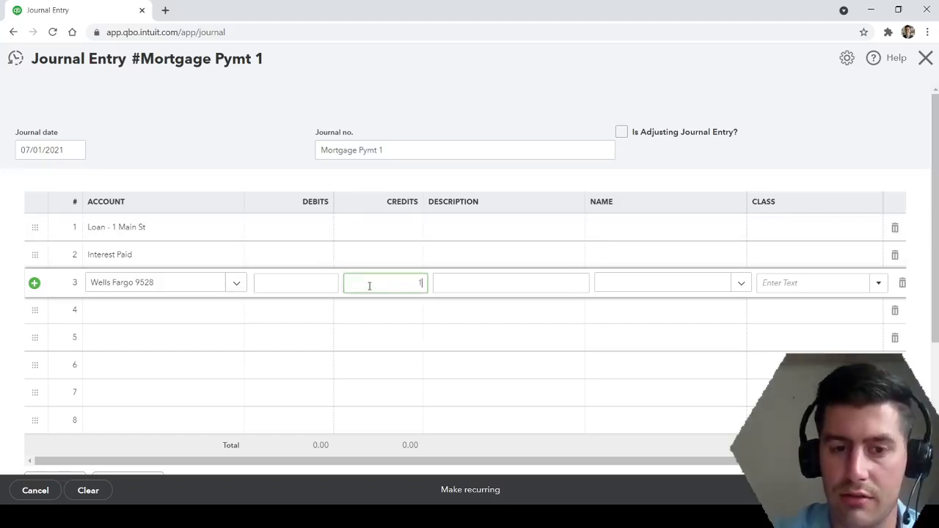
text(000)
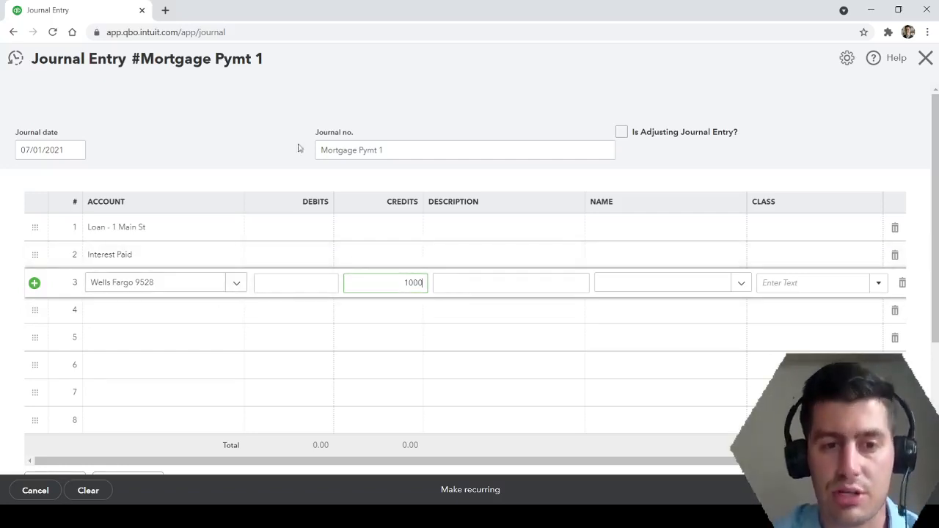
click(272, 112)
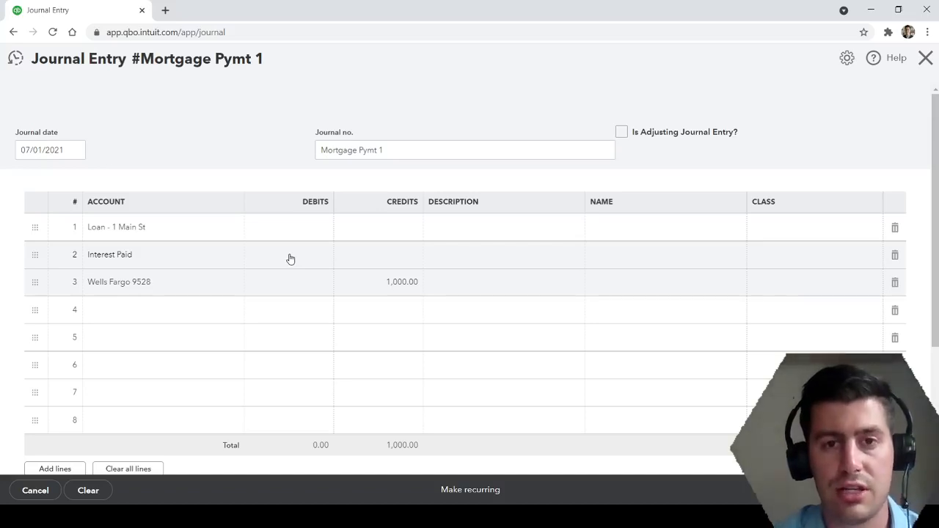
Enter a debit of 600 on the Interest Paid line.
click(290, 258)
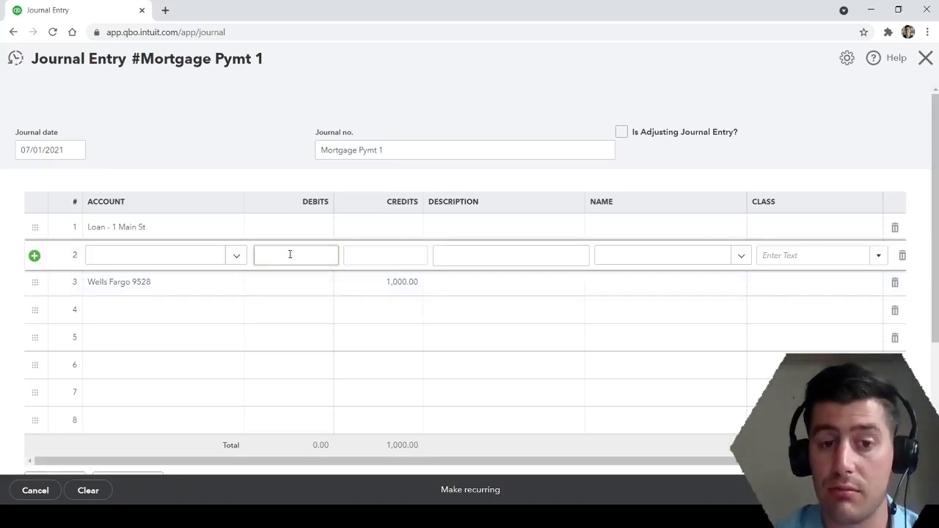
text(75)
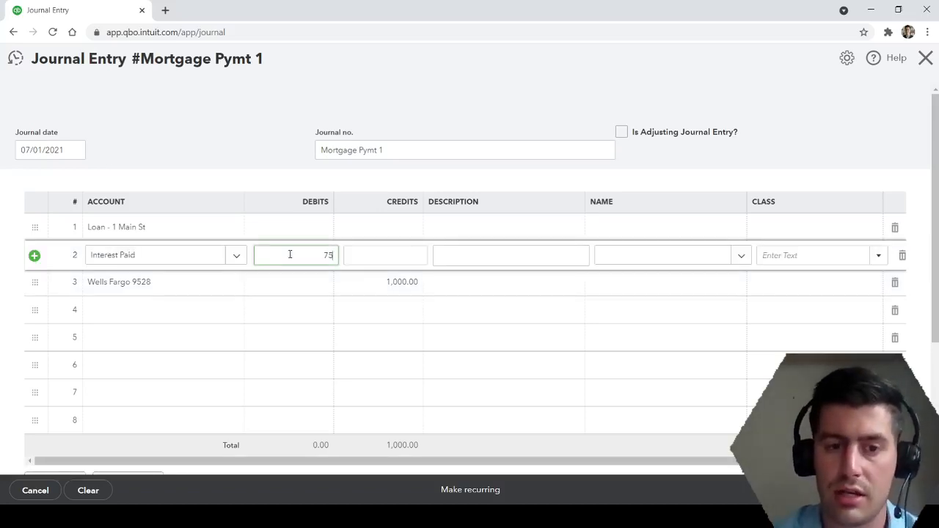
key(BackSpace)
key(BackSpace)
text(600)
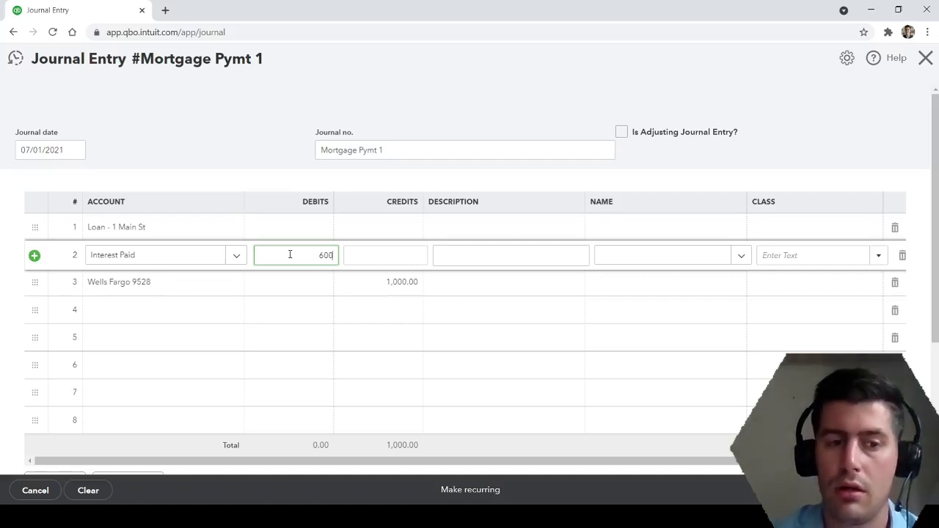
Enter a debit of 400 on the property loan line.
click(292, 220)
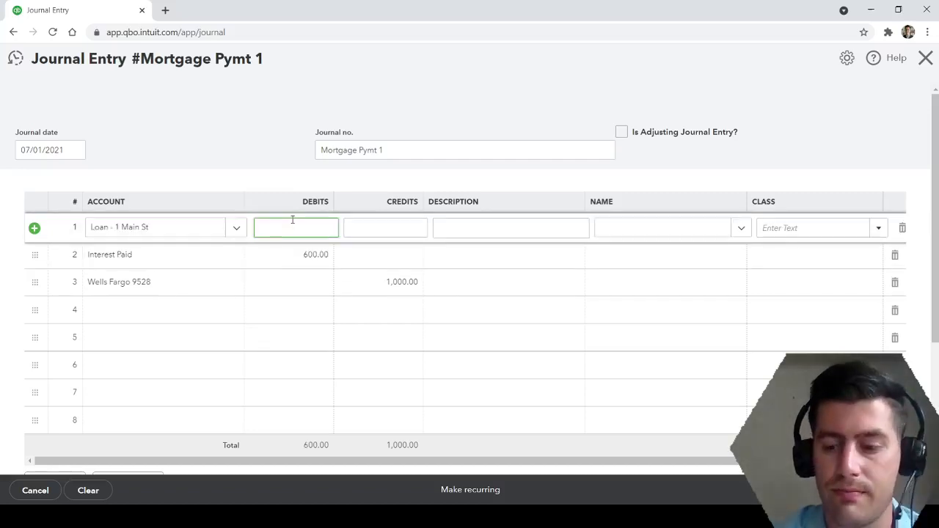
text(400)
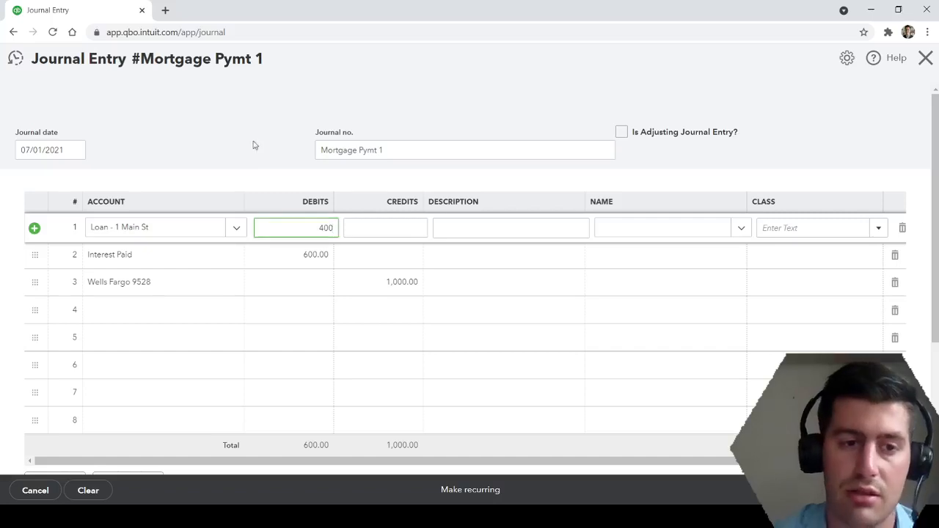
click(251, 138)
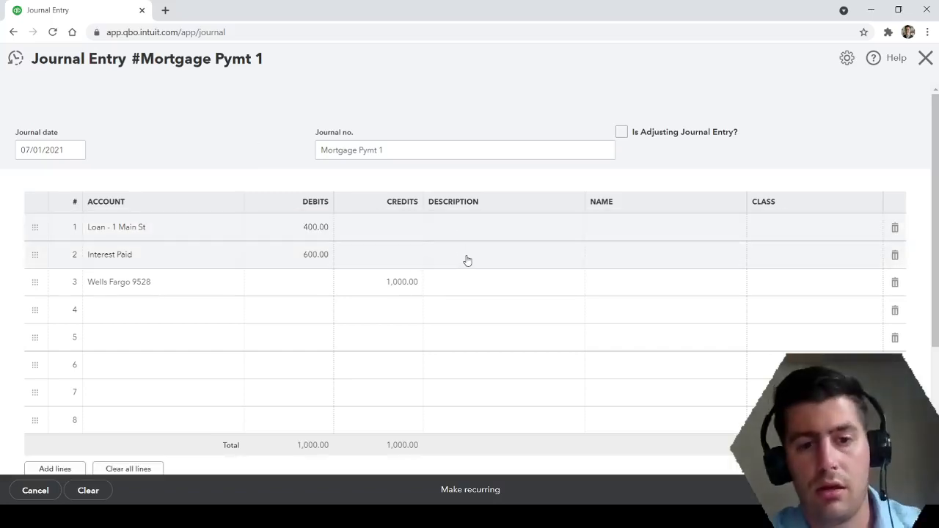
Add the description "Applied to Principal" to the property loan line.
click(484, 230)
text(Applie to)
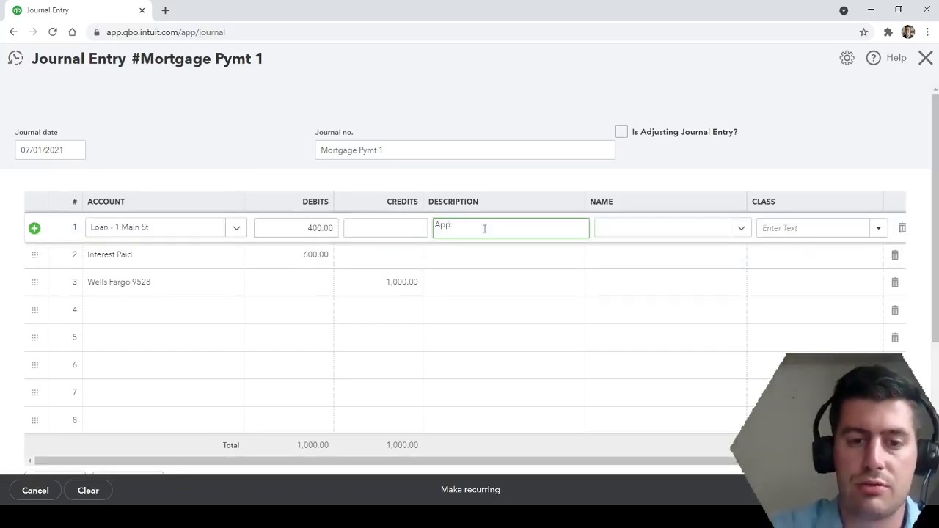
key(BackSpace)
key(BackSpace)
text(d)
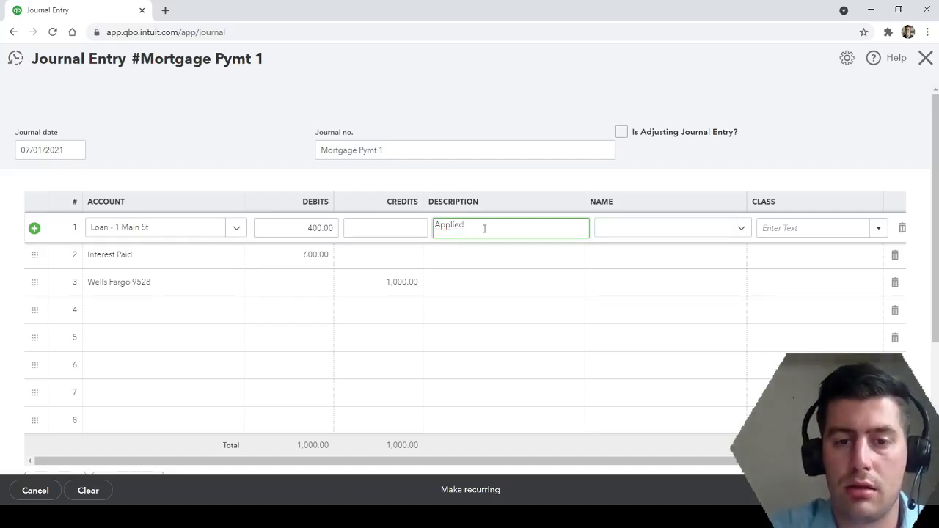
text( to Principal)
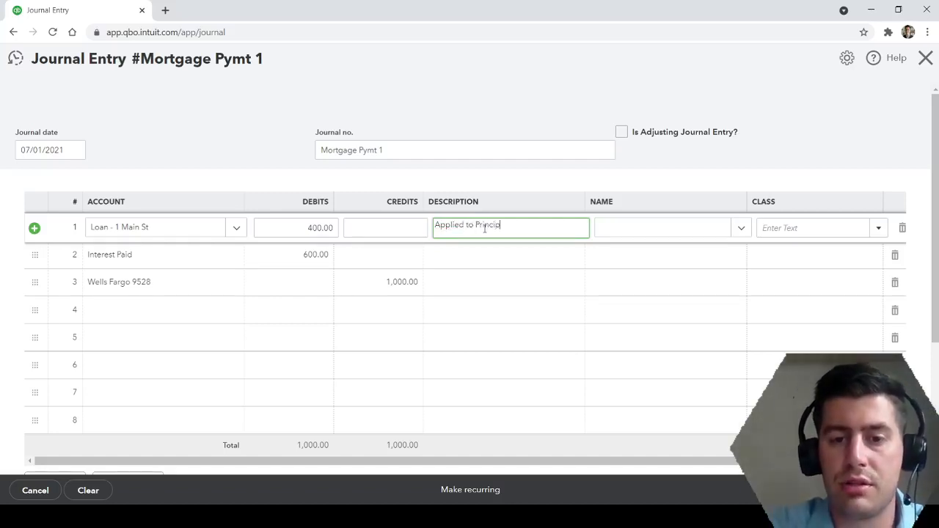
click(166, 98)
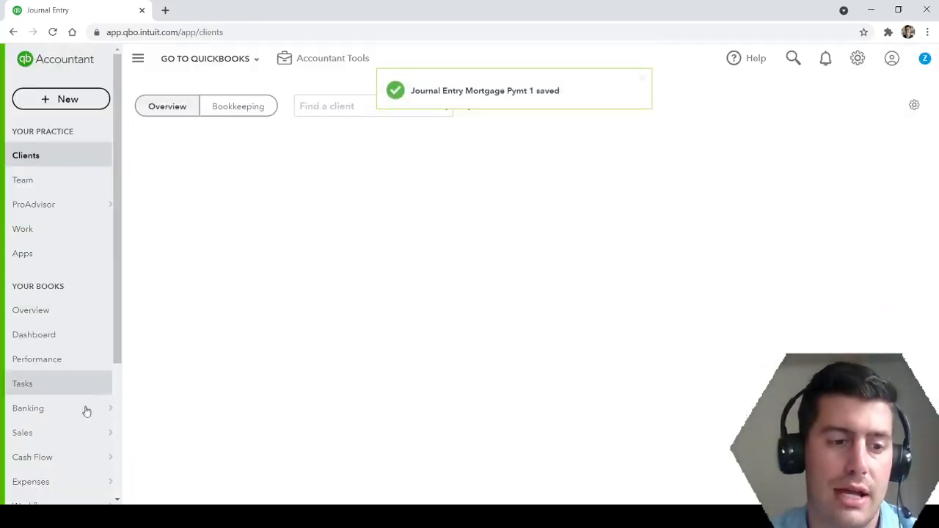
Open the Profit and Loss report from the company's reports.
scroll(63, 455, down, 3)
mouse_move(63, 465)
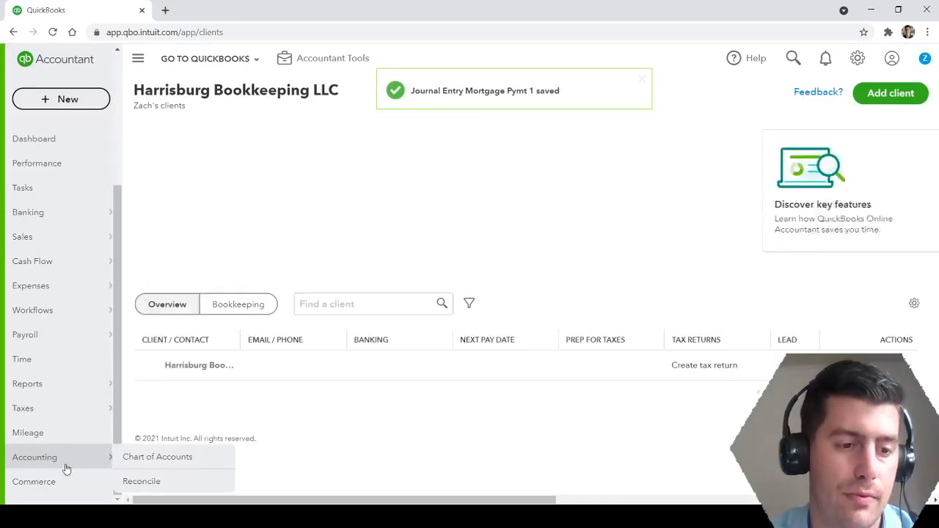
click(132, 385)
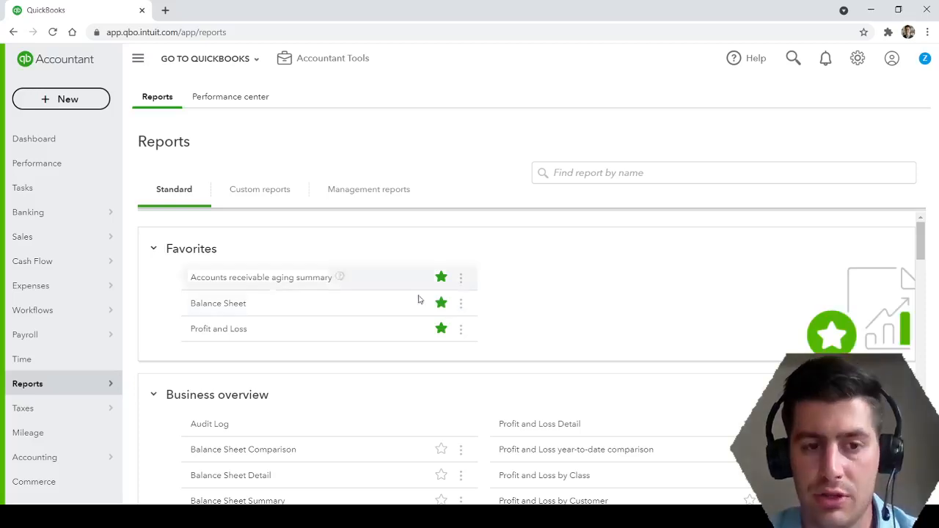
click(227, 331)
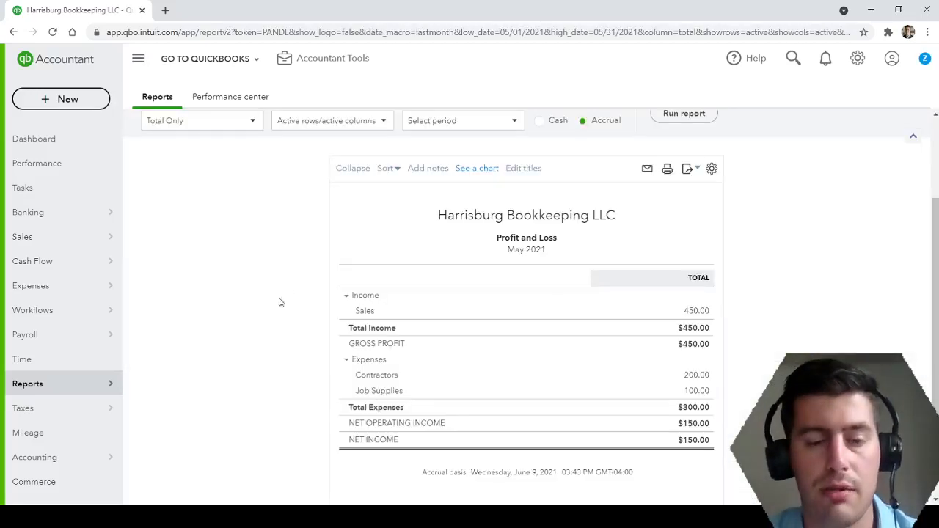
Try the Custom and Today presets for the Profit and Loss report period.
scroll(275, 250, up, 3)
click(255, 188)
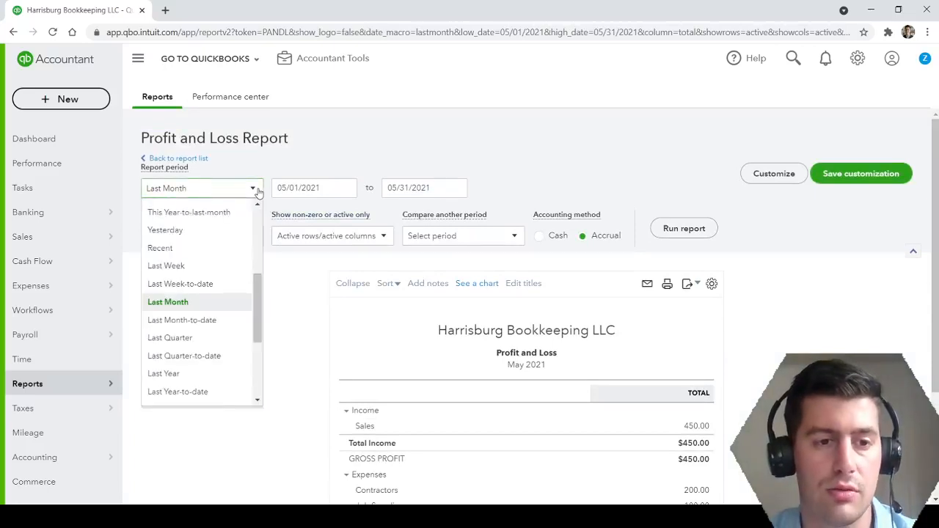
scroll(220, 242, up, 3)
click(168, 226)
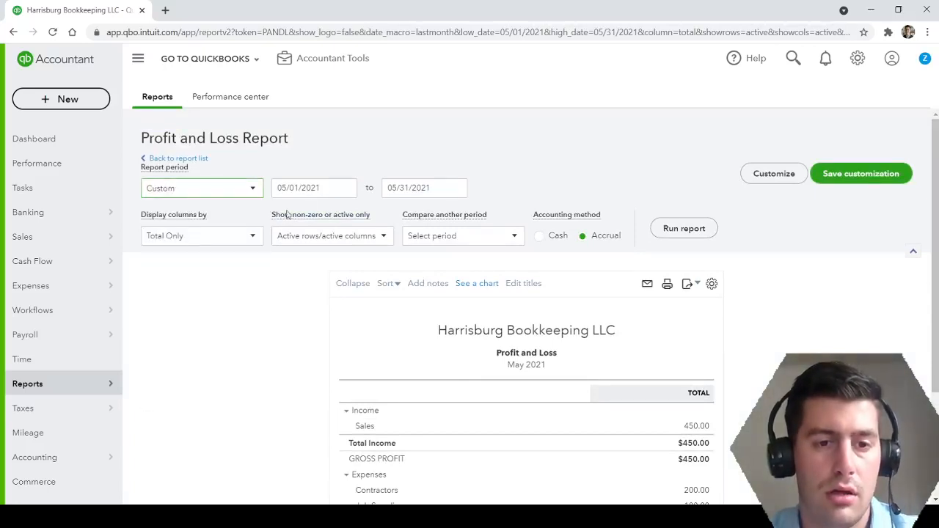
click(341, 189)
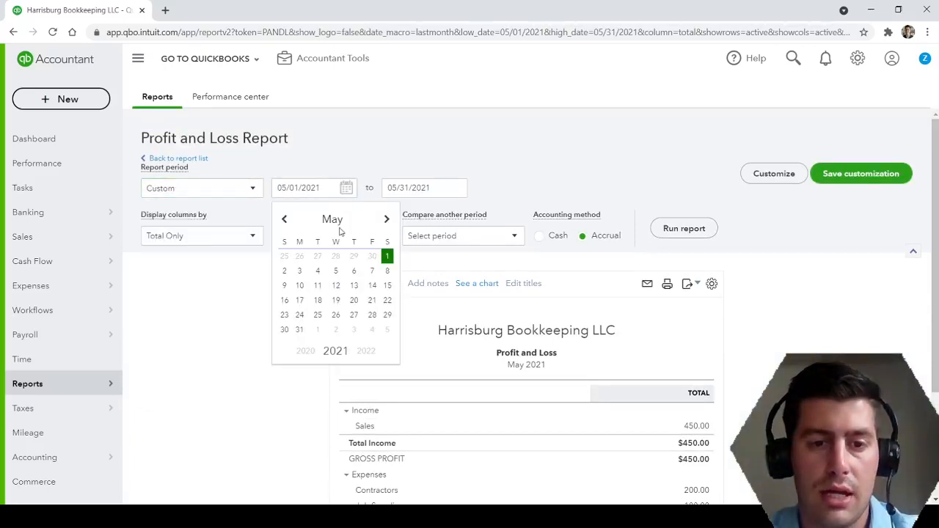
click(253, 188)
click(211, 246)
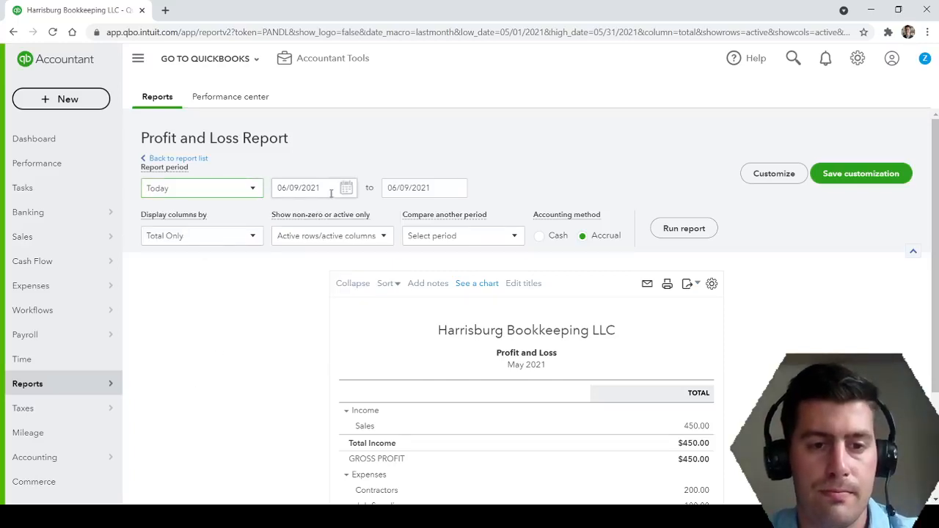
click(252, 189)
scroll(210, 345, down, 5)
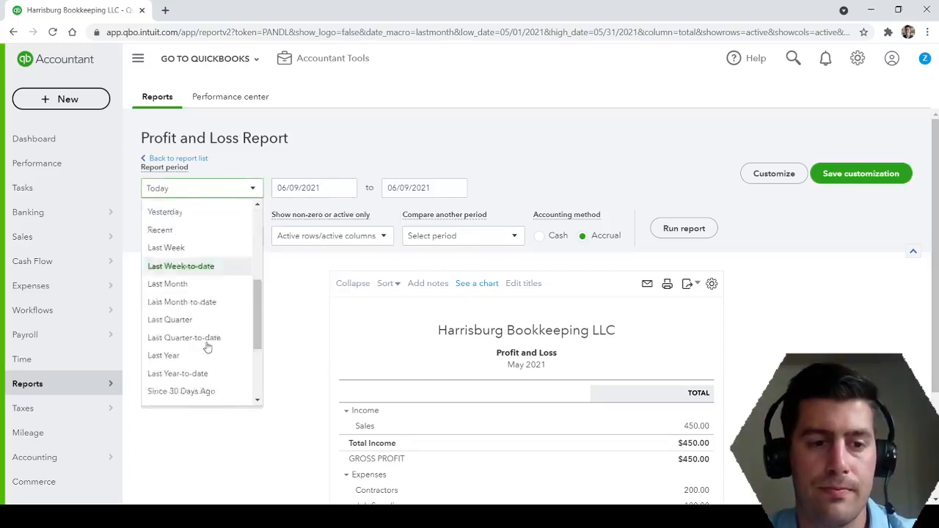
scroll(212, 360, up, 5)
click(285, 326)
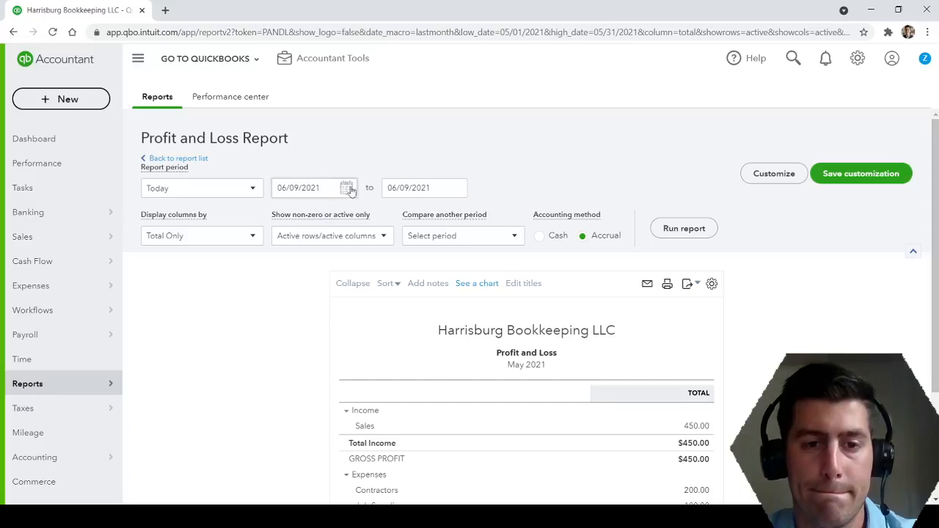
Set the Profit and Loss start and end dates to 06/01/2021 and run the report.
click(332, 187)
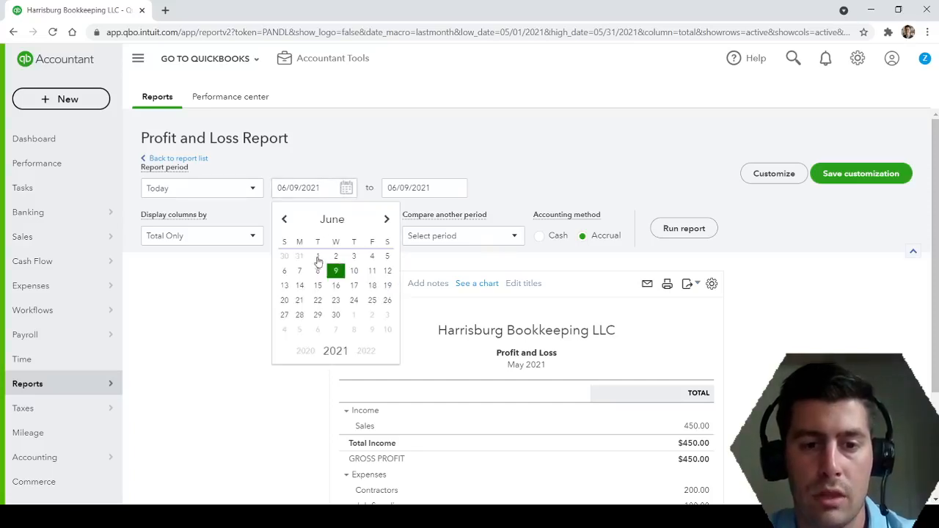
click(318, 258)
click(453, 188)
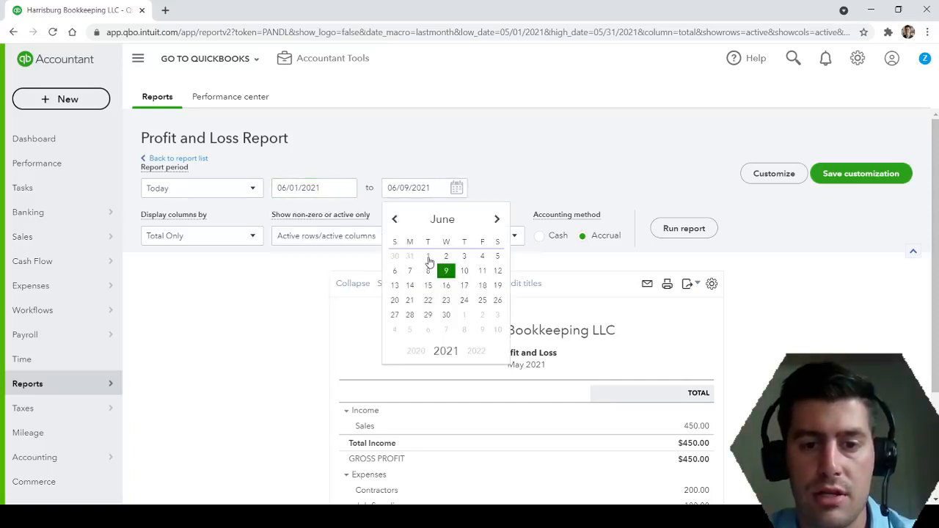
click(428, 258)
click(682, 229)
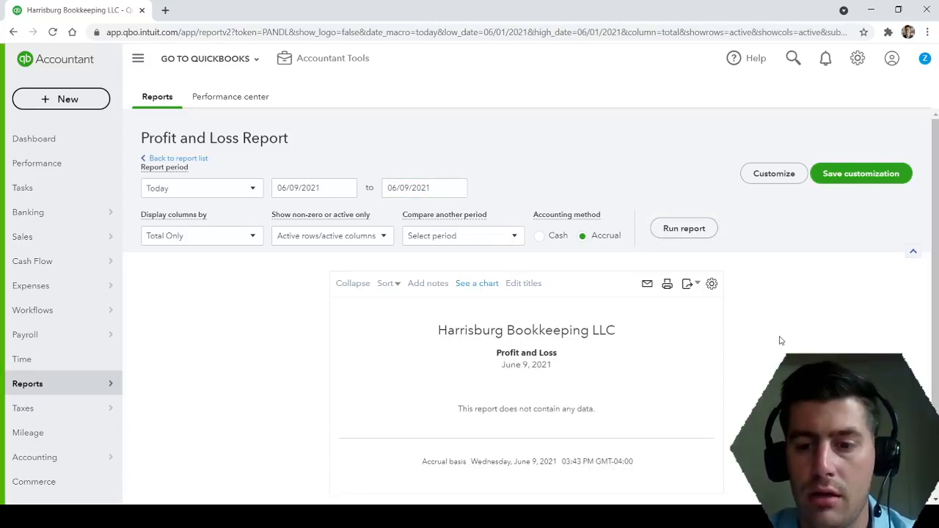
scroll(780, 340, down, 1)
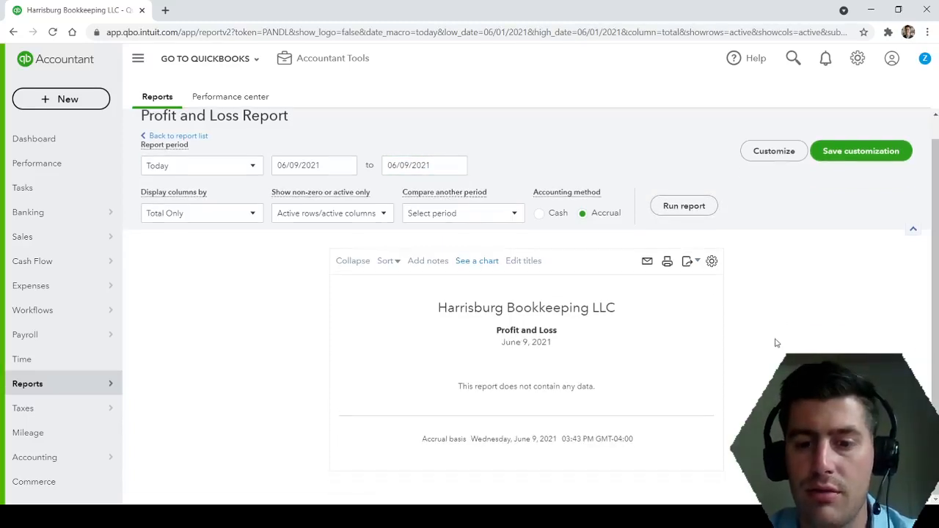
Return to the report list and open the Balance Sheet report.
click(202, 137)
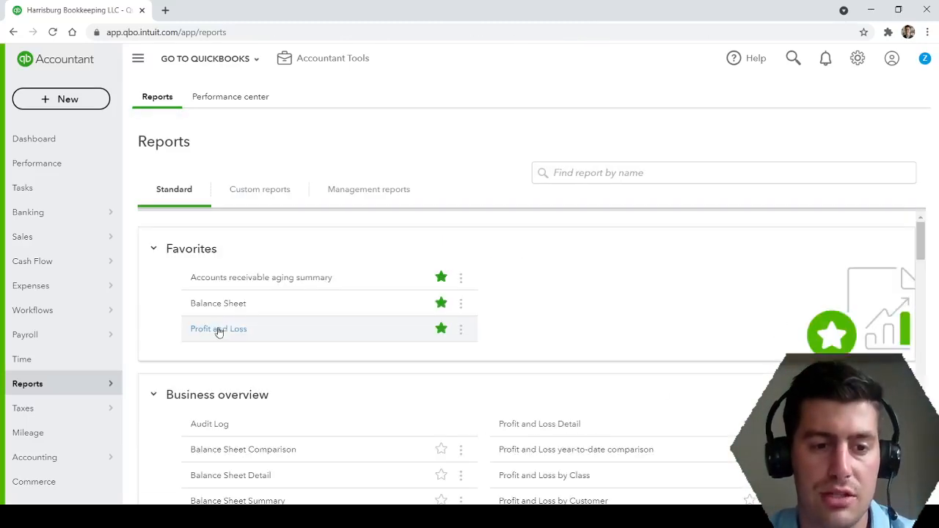
click(225, 305)
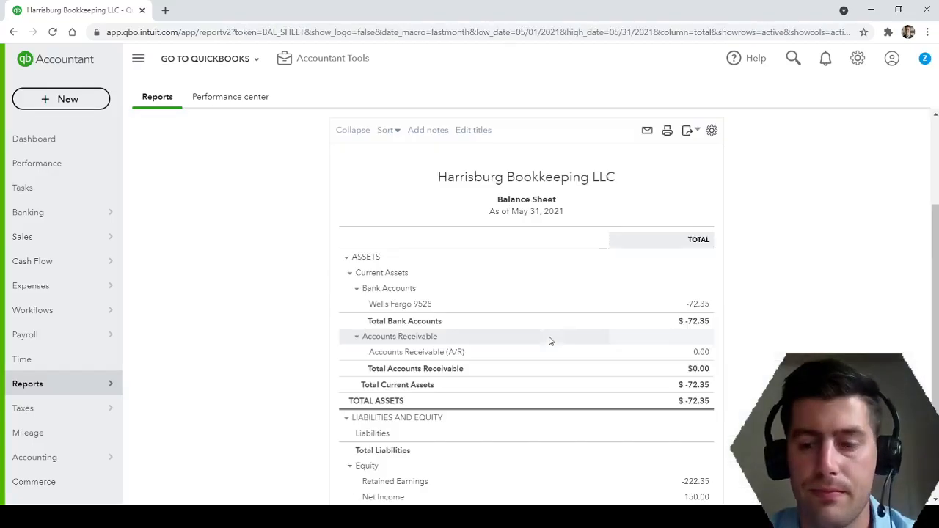
scroll(289, 300, up, 3)
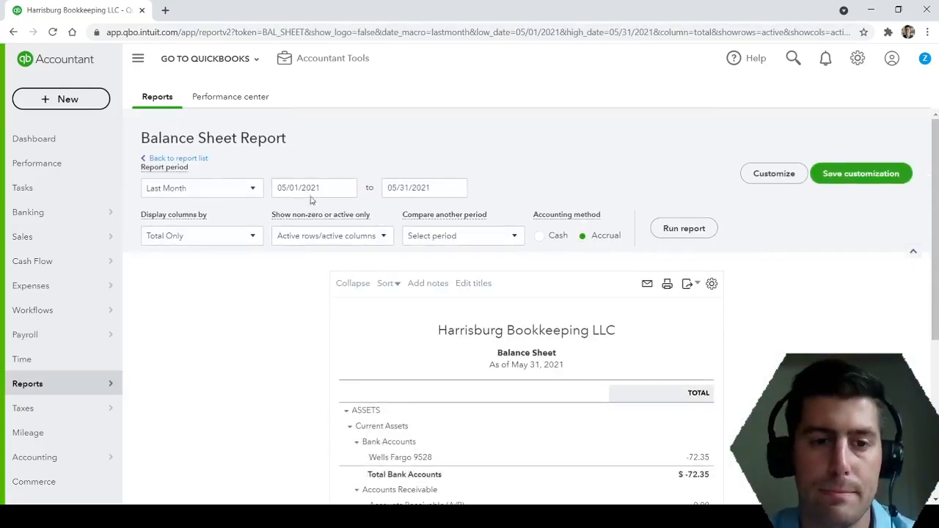
Set the Balance Sheet's start and end dates to 06/01/2021 and run the report.
click(346, 188)
click(387, 218)
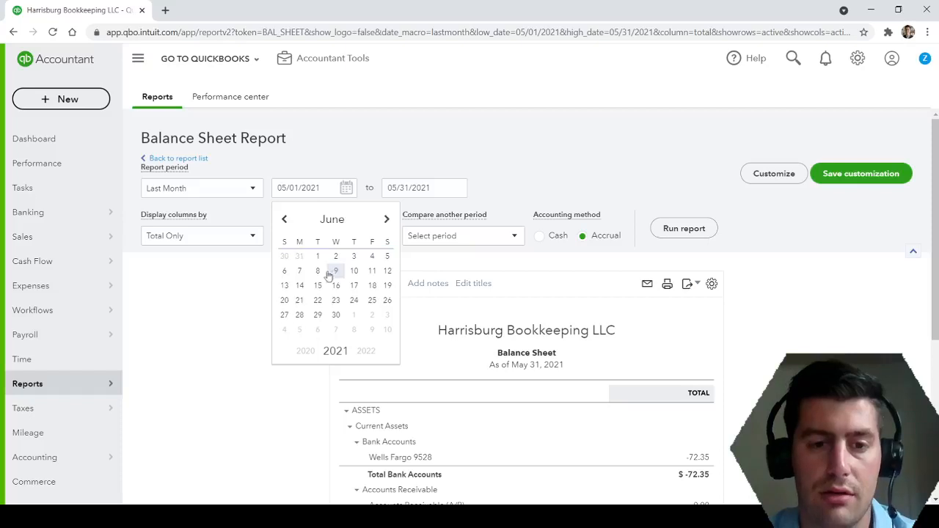
click(318, 255)
click(457, 189)
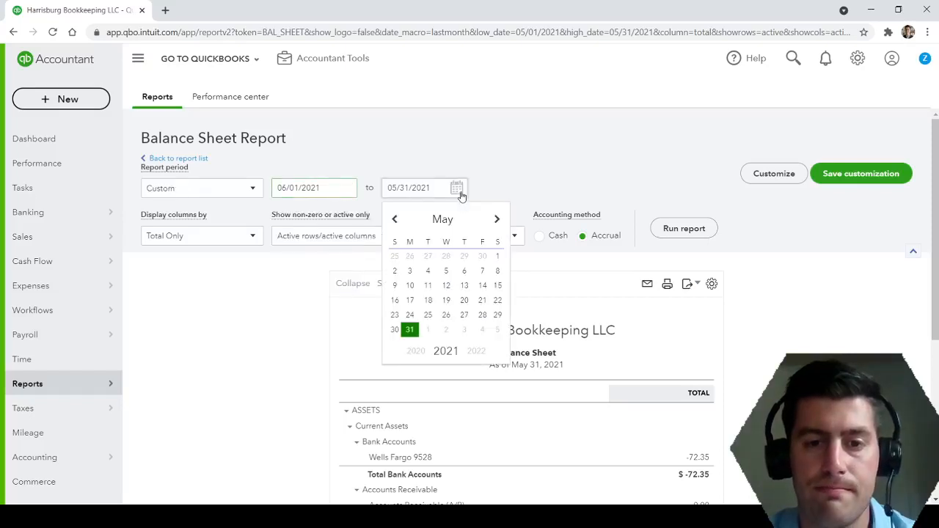
click(497, 219)
click(428, 256)
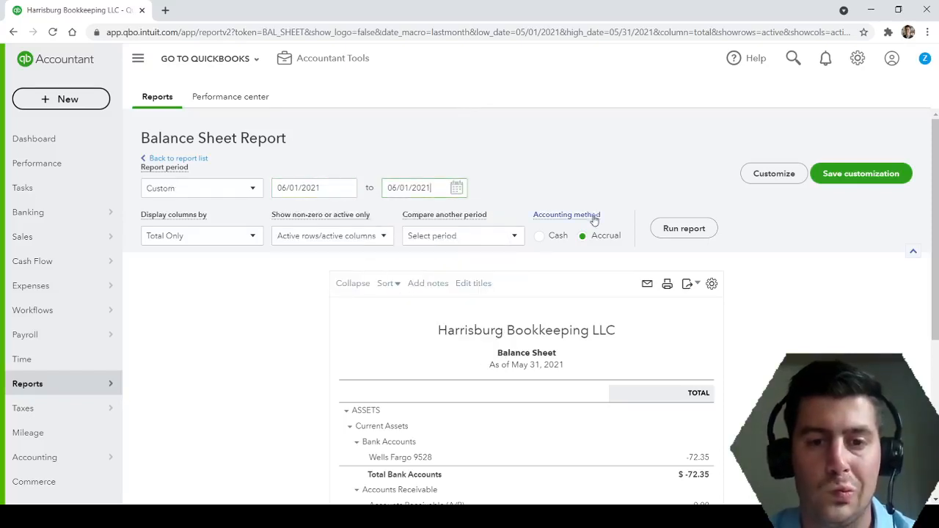
click(684, 228)
Examine the bank, fixed asset, long-term liability and equity sections of the Balance Sheet.
scroll(685, 233, down, 2)
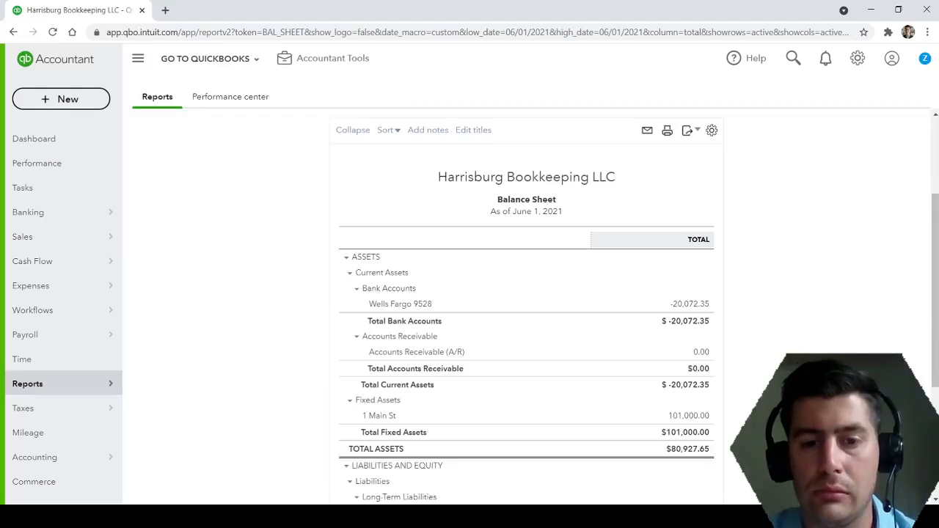
scroll(526, 308, down, 1)
scroll(765, 365, down, 1)
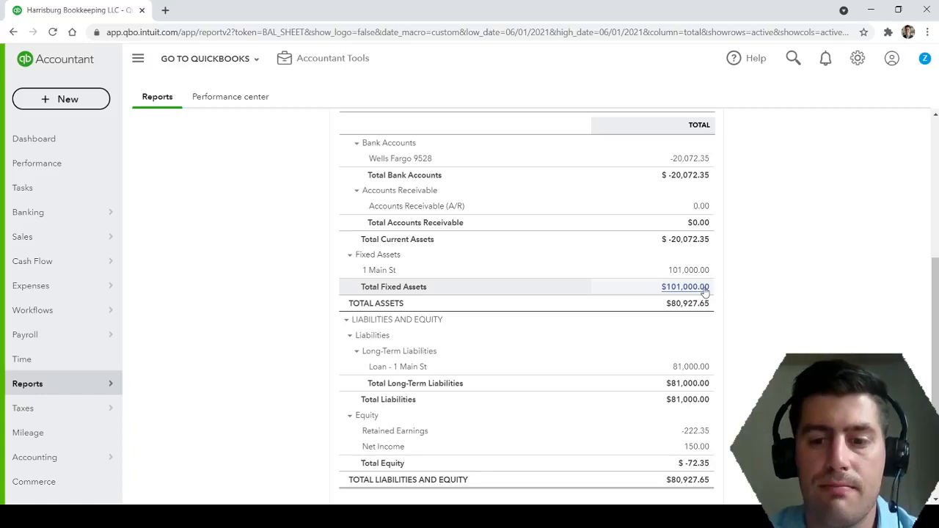
scroll(704, 291, down, 2)
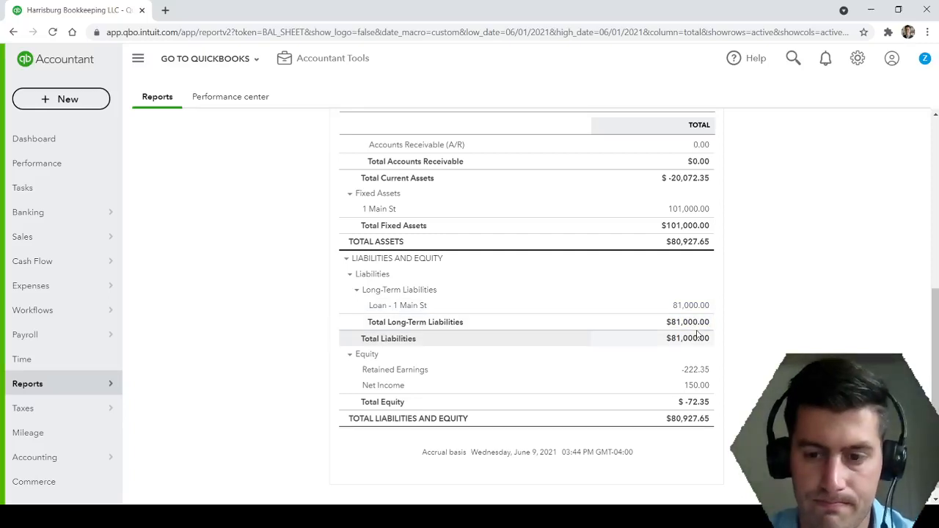
scroll(722, 335, up, 2)
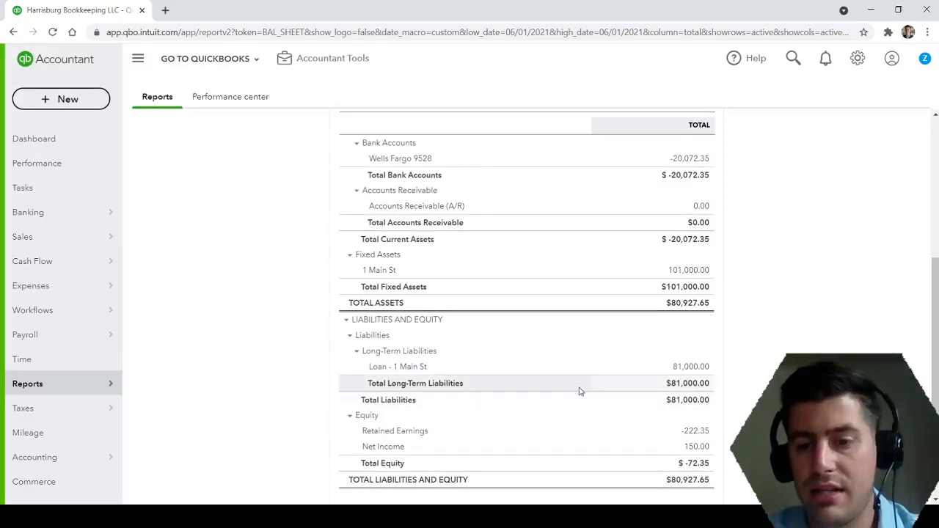
scroll(579, 391, up, 2)
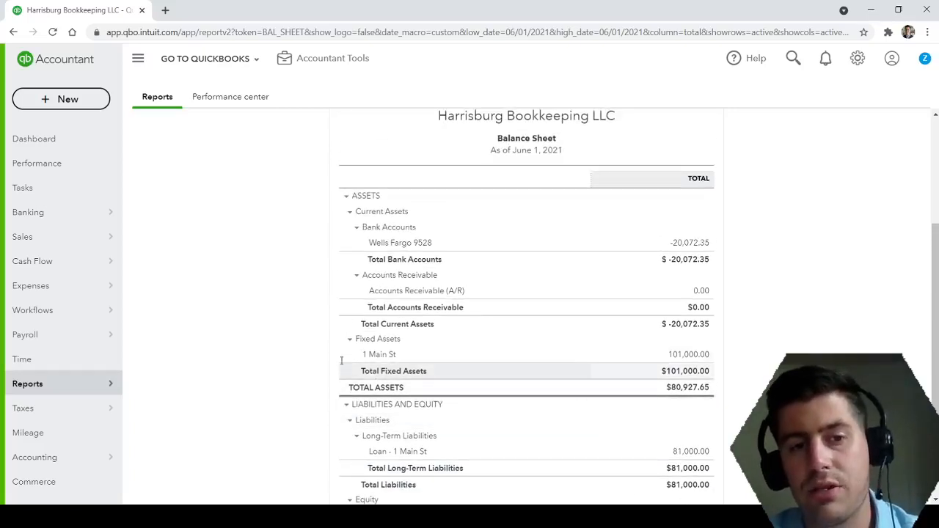